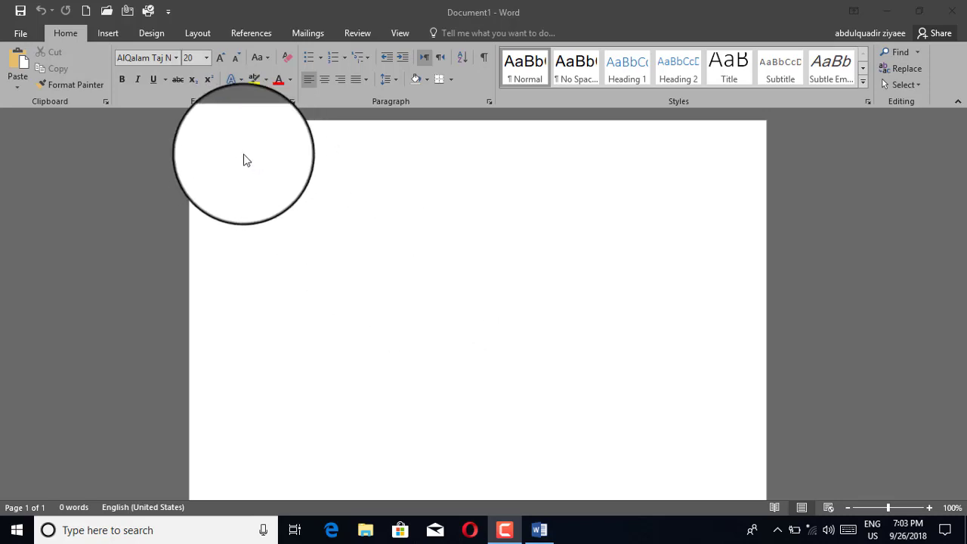
- Bring up Word's Open screen listing recent documents such as test.docx and tt.docx
click(244, 182)
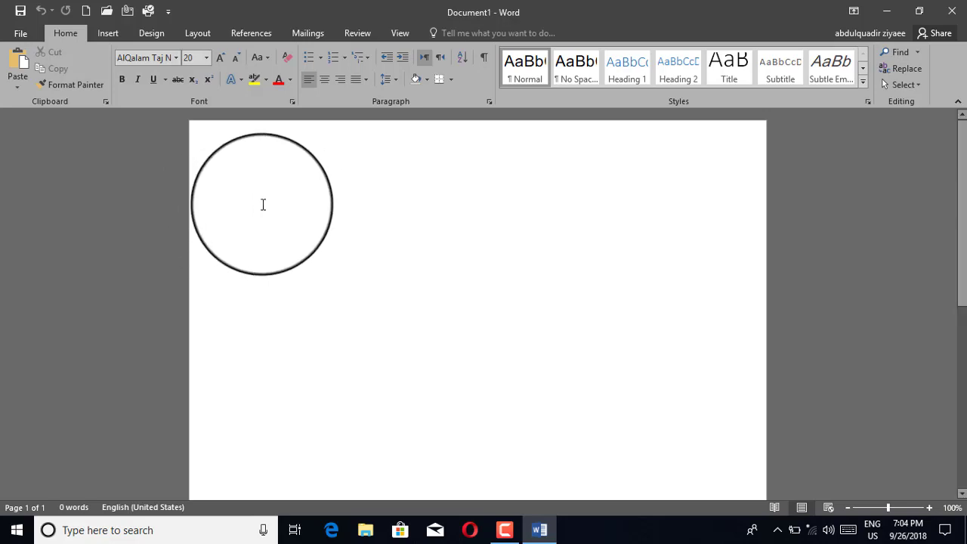
key(ctrl+o)
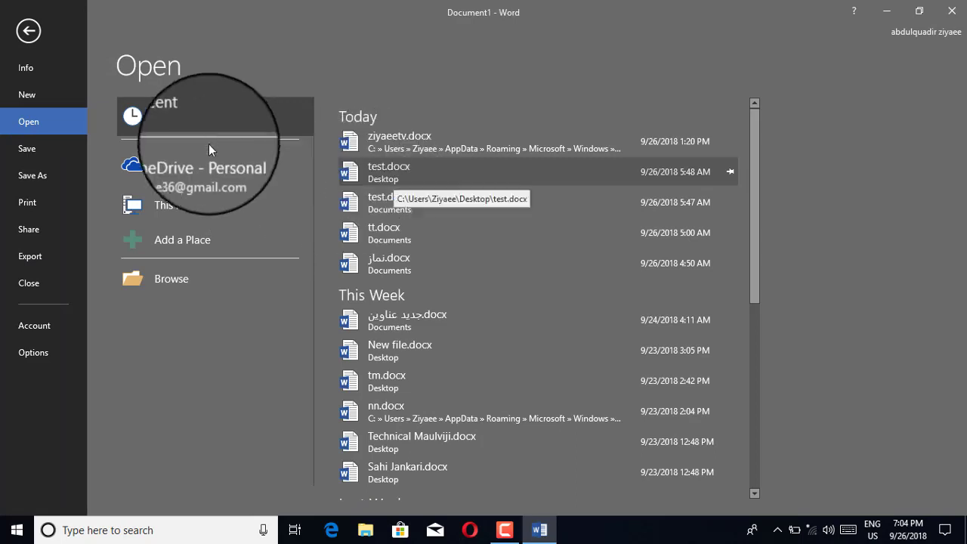
- Browse the Documents folder, then cancel without opening anything and return to blank Document1
scroll(432, 260, down, 3)
scroll(431, 261, down, 3)
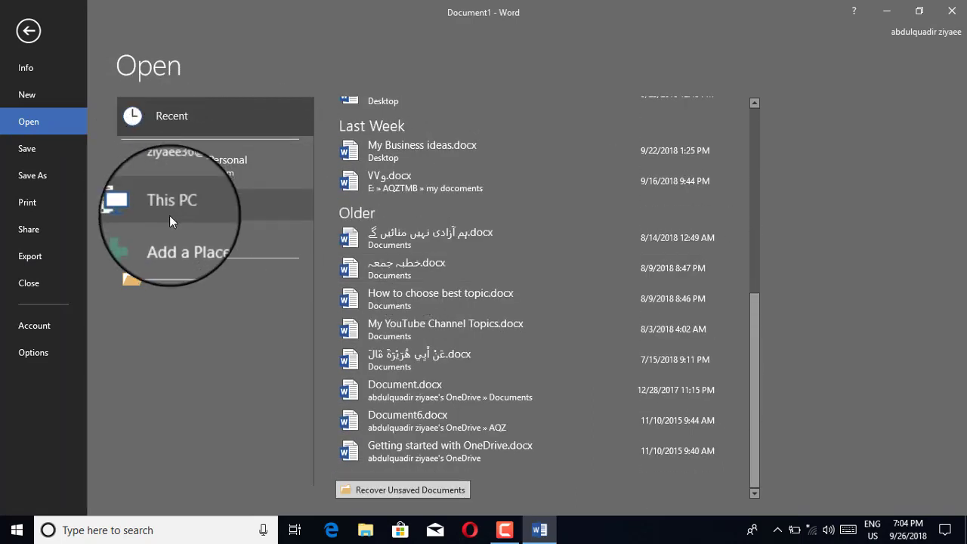
click(173, 282)
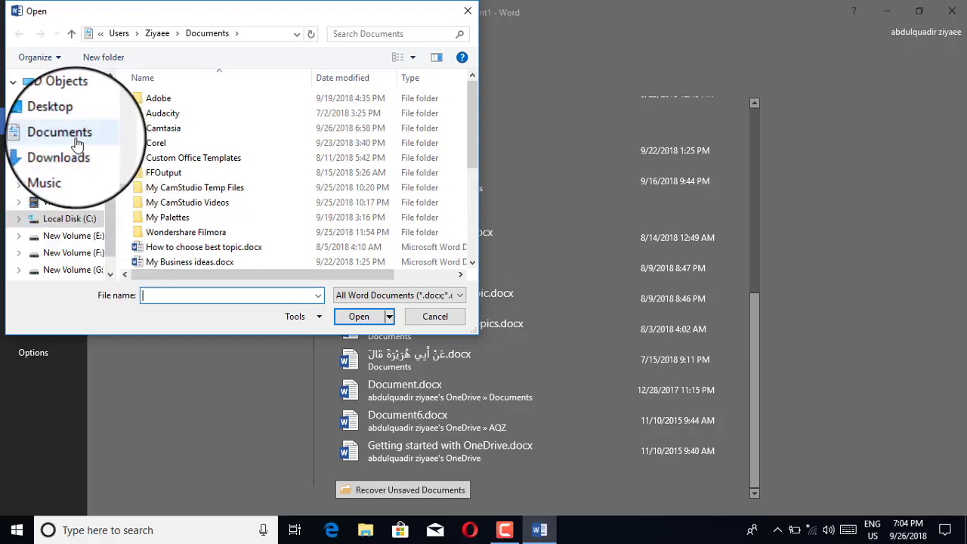
click(77, 144)
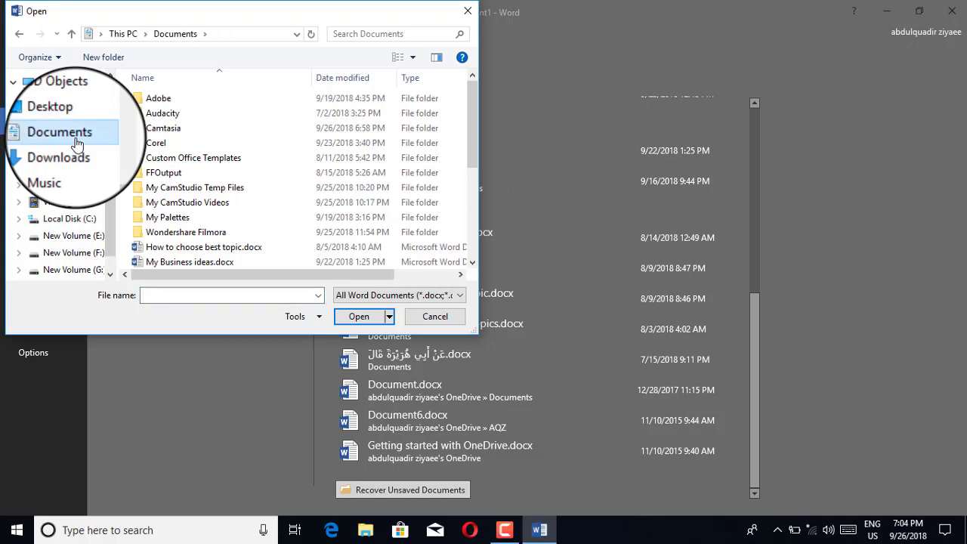
scroll(202, 241, down, 2)
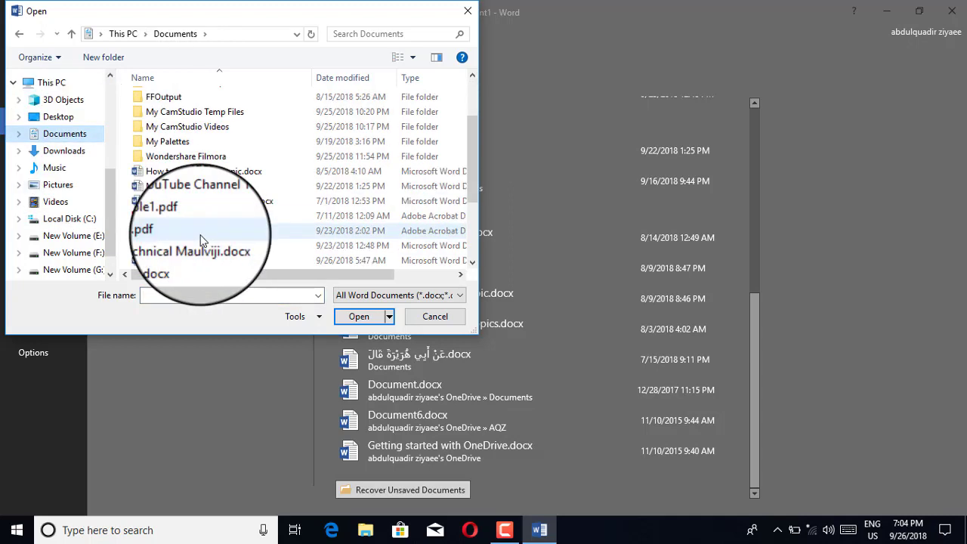
scroll(202, 240, down, 1)
scroll(202, 240, down, 1)
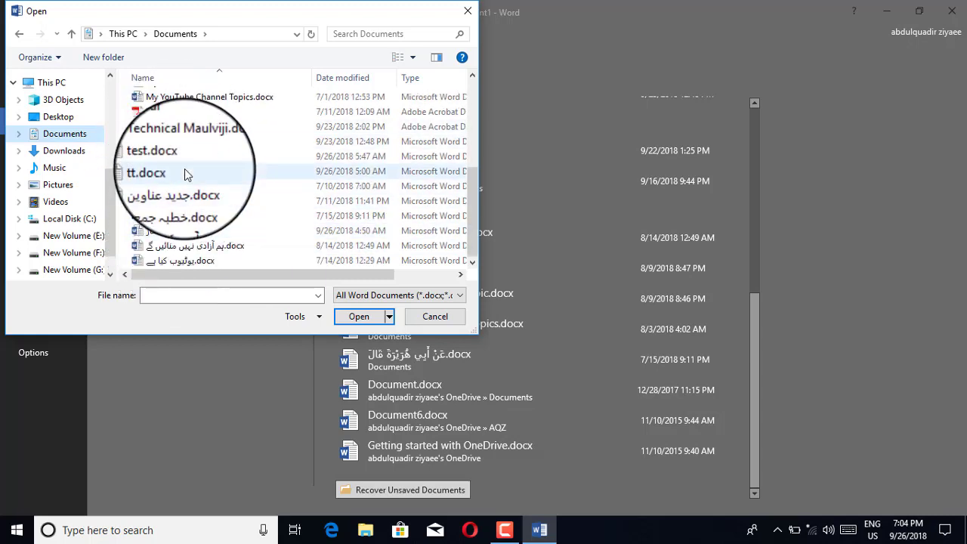
click(434, 317)
click(30, 35)
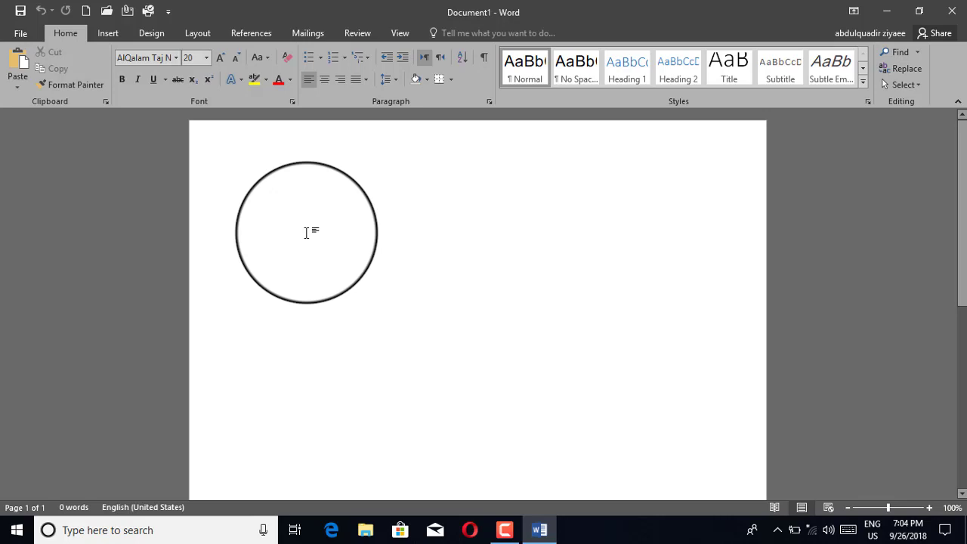
click(20, 37)
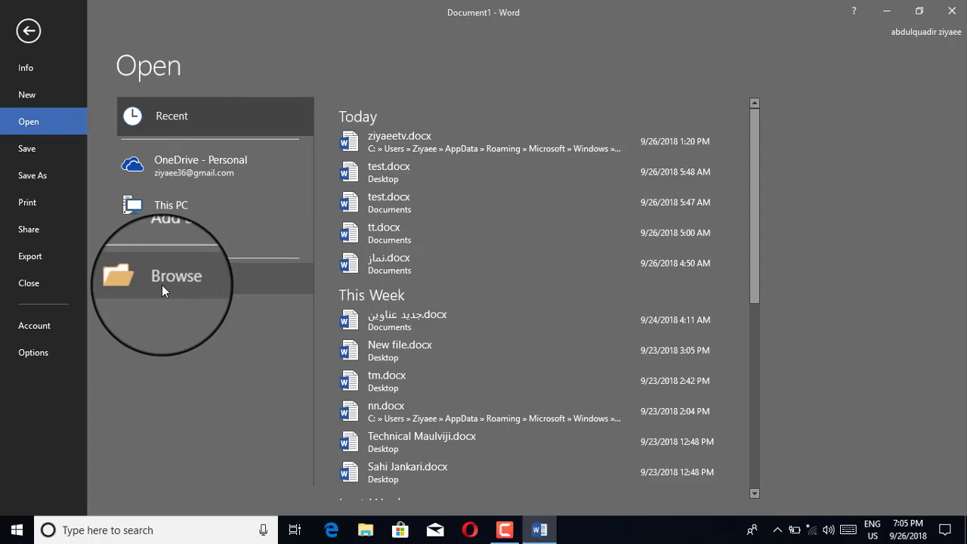
click(170, 207)
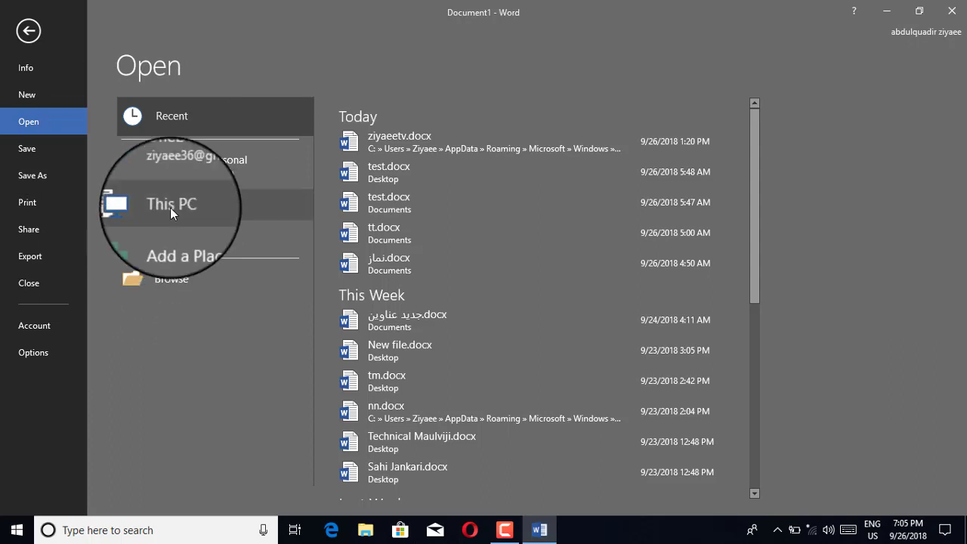
click(171, 162)
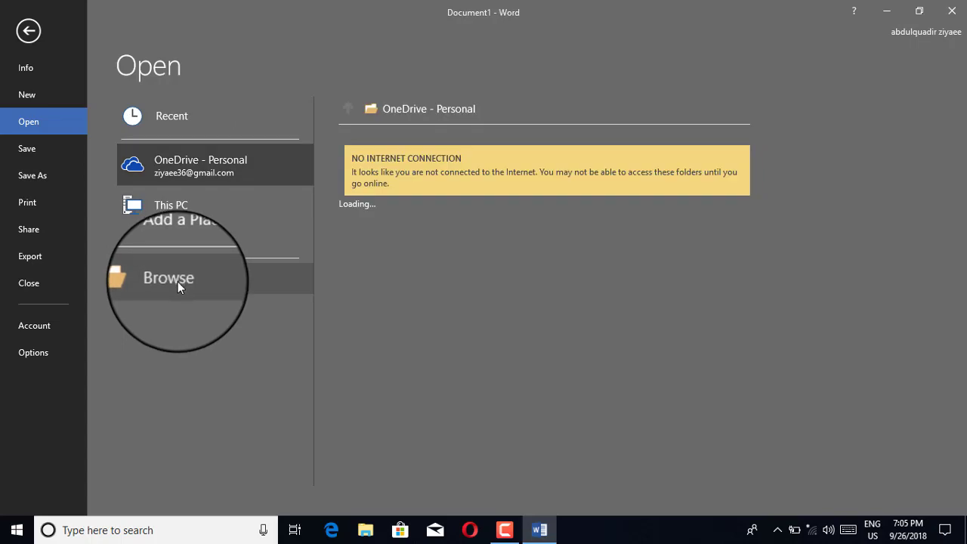
click(29, 34)
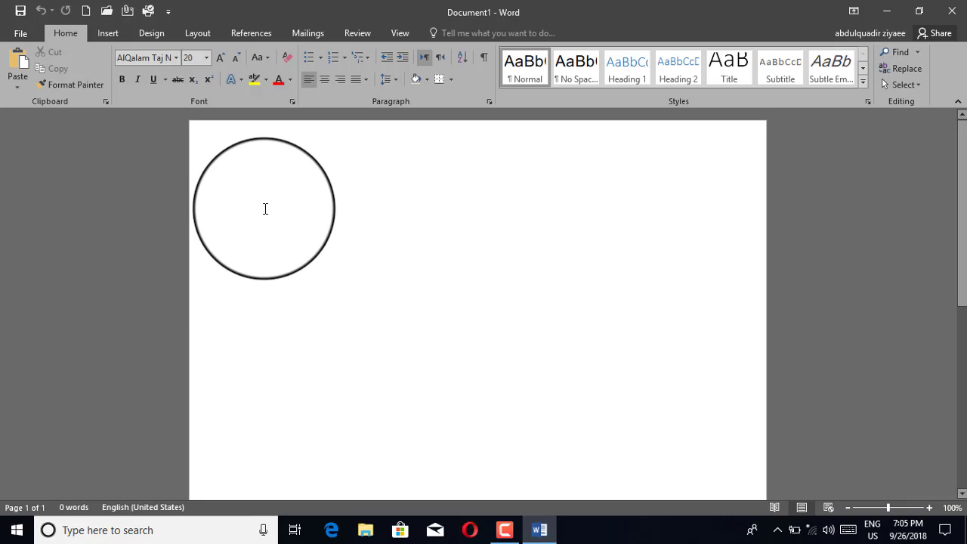
- Generate two pages of sample paragraphs with =rand()
text(=ra)
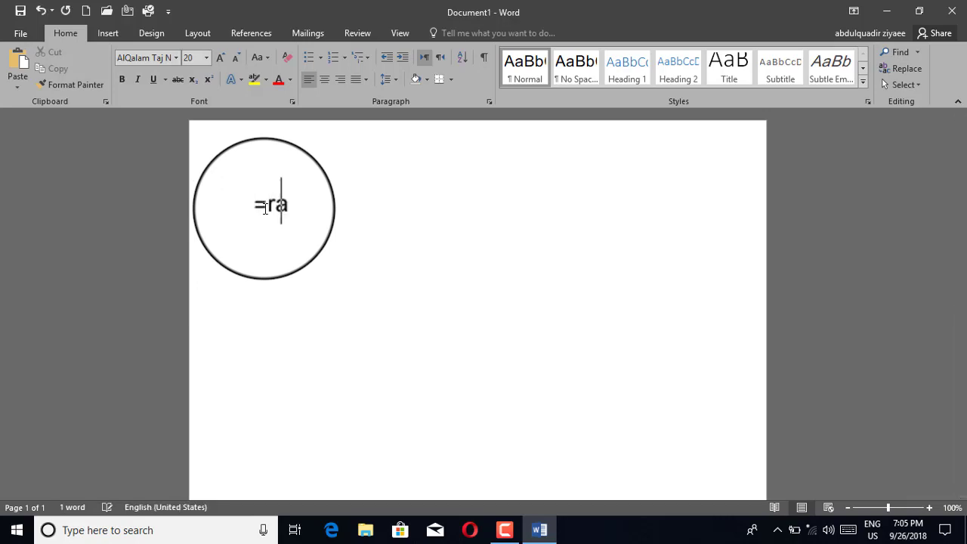
text(nd)
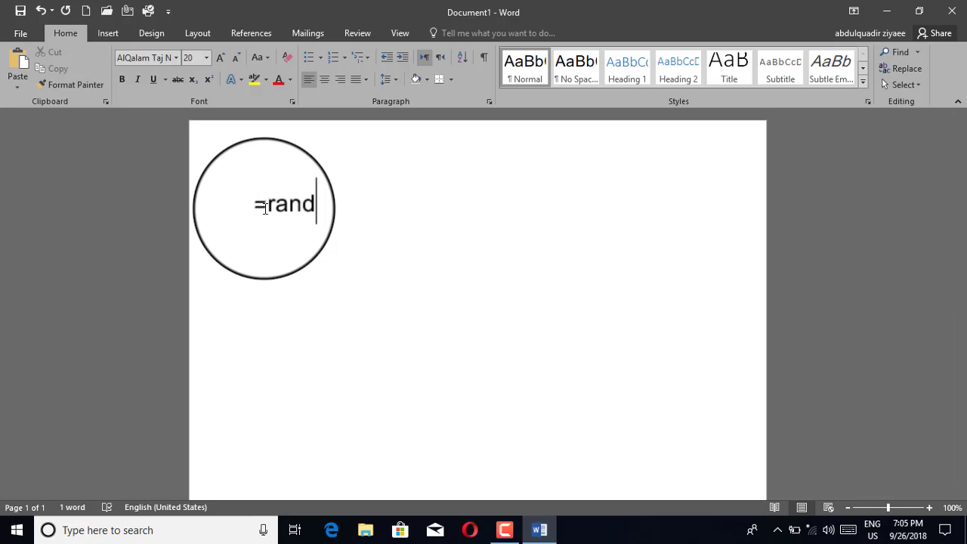
text(())
key(Return)
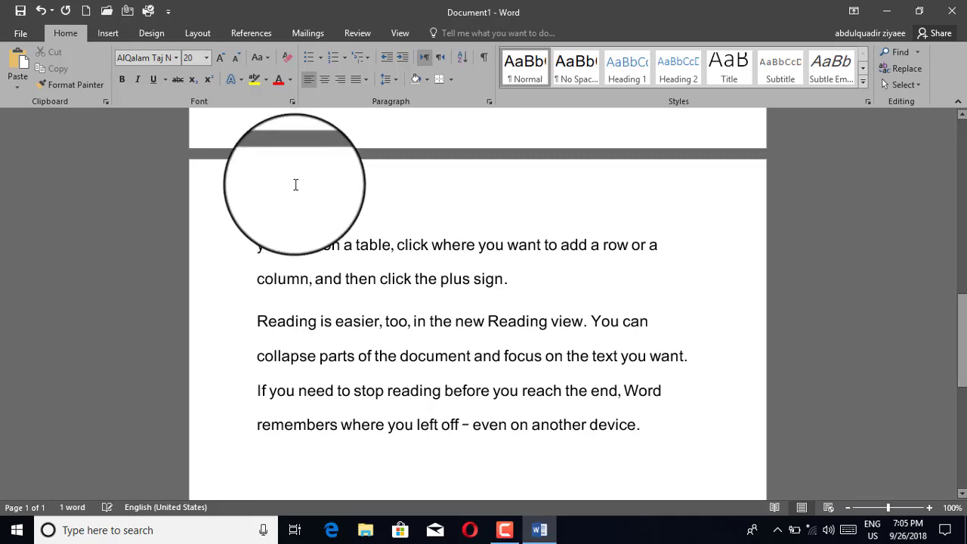
scroll(295, 183, up, 3)
scroll(309, 216, up, 2)
scroll(309, 216, up, 3)
scroll(309, 216, up, 3)
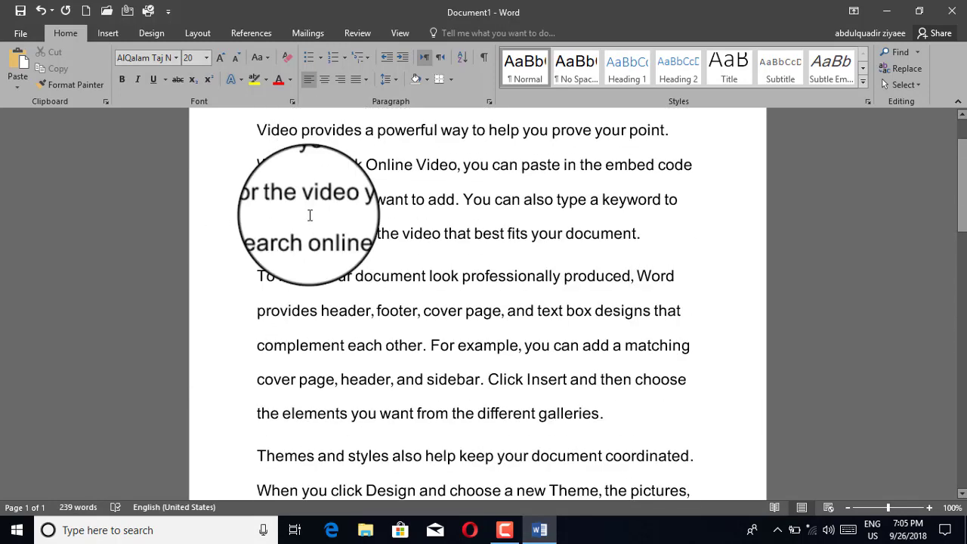
scroll(313, 212, up, 2)
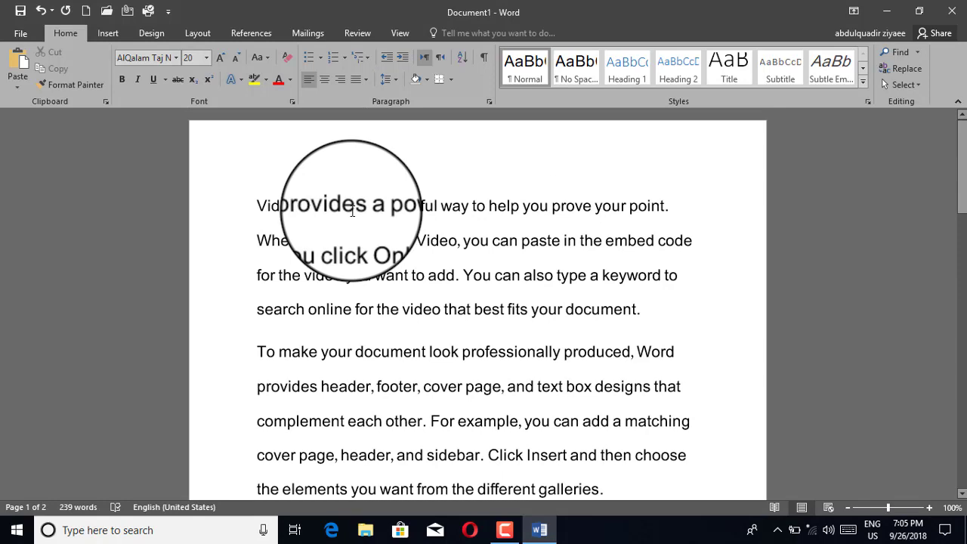
scroll(351, 211, down, 2)
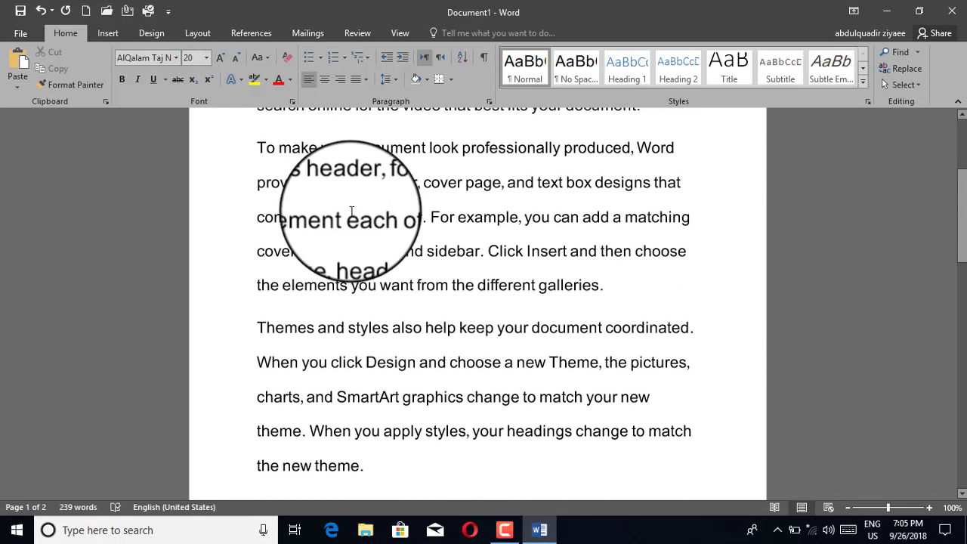
scroll(351, 212, down, 2)
scroll(352, 211, up, 2)
scroll(351, 211, up, 3)
scroll(350, 197, up, 3)
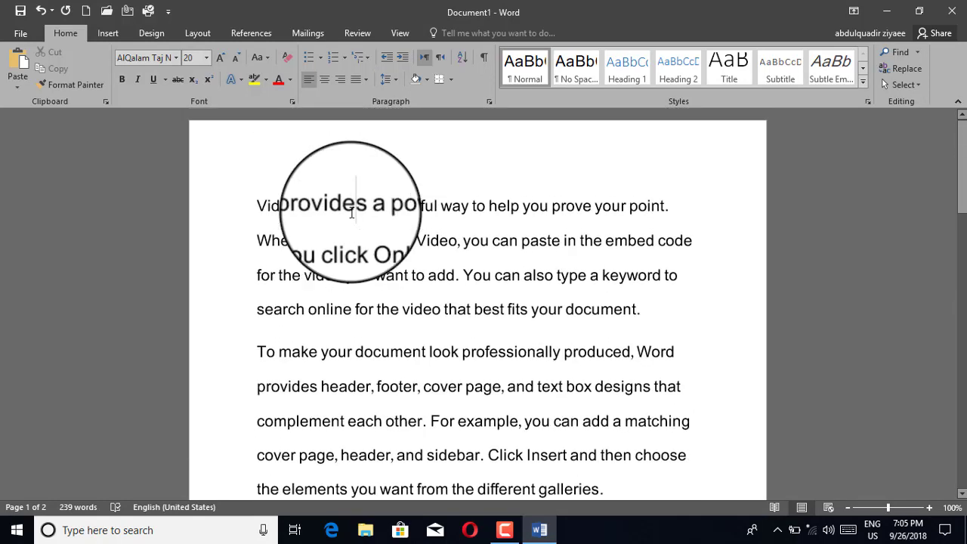
- Place the insertion point after the first sentence and start saving the document with Ctrl+S
click(354, 205)
click(668, 206)
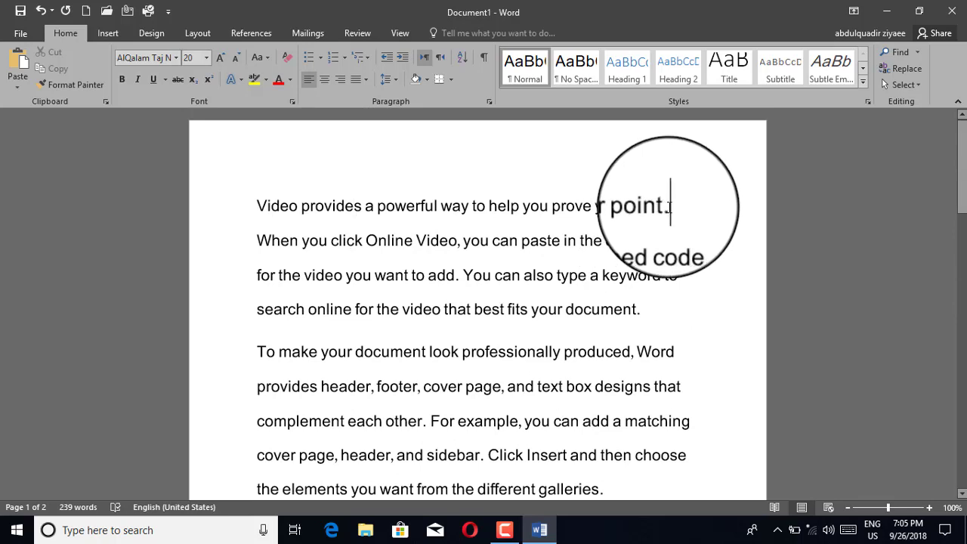
key(ctrl+s)
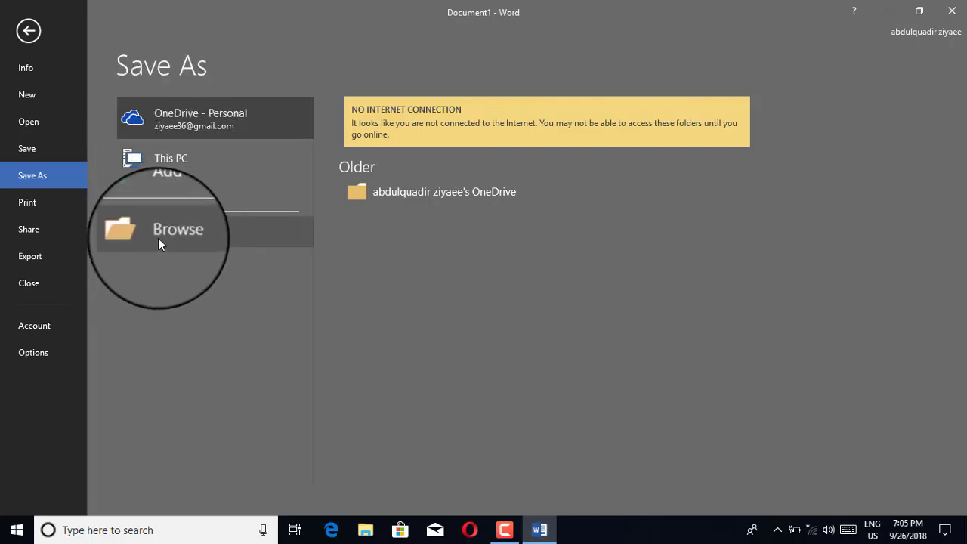
- In the full Save As dialog, target the Desktop folder and change the file name to 'test'
click(172, 162)
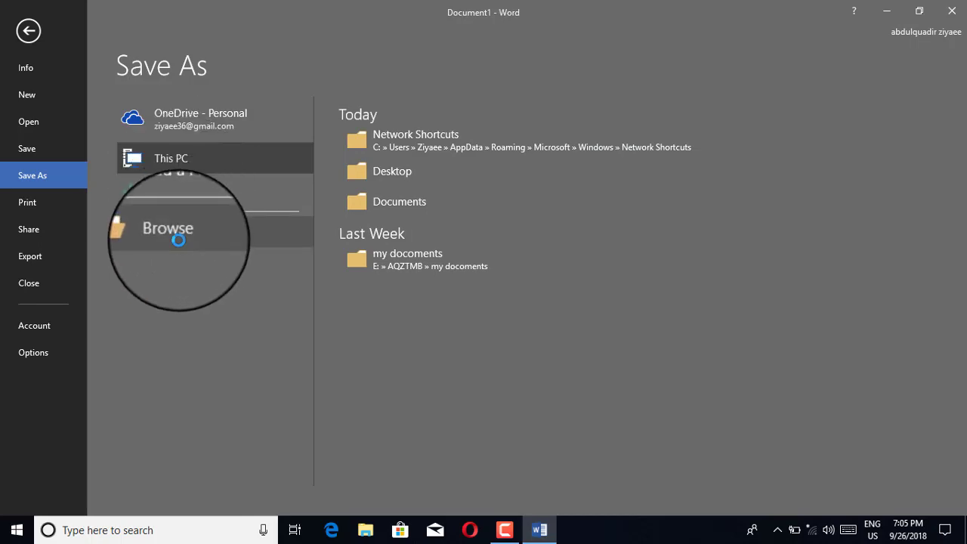
click(178, 240)
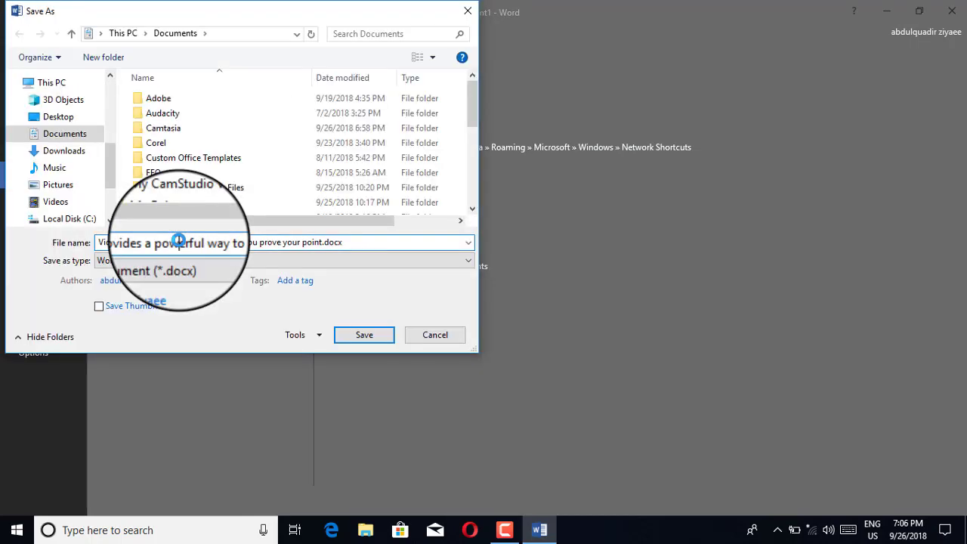
click(60, 120)
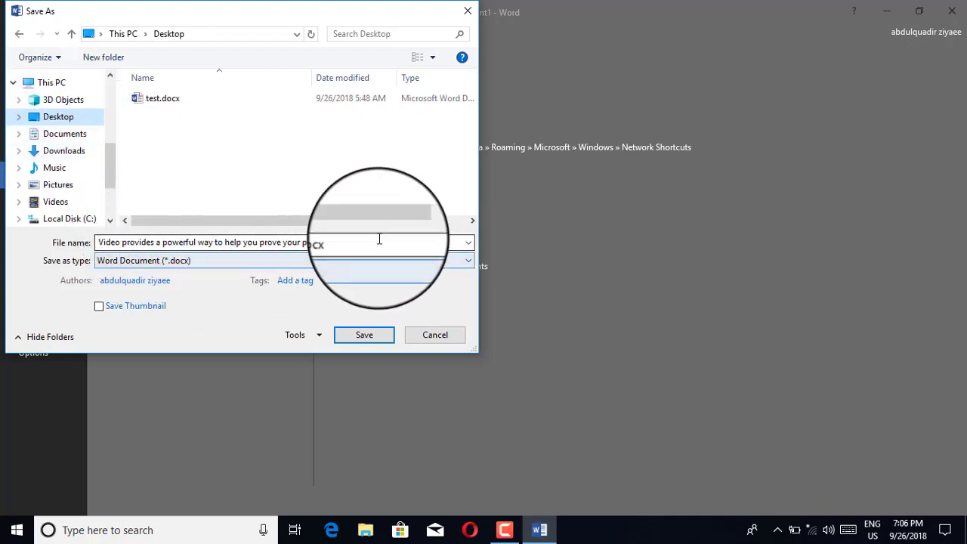
click(348, 242)
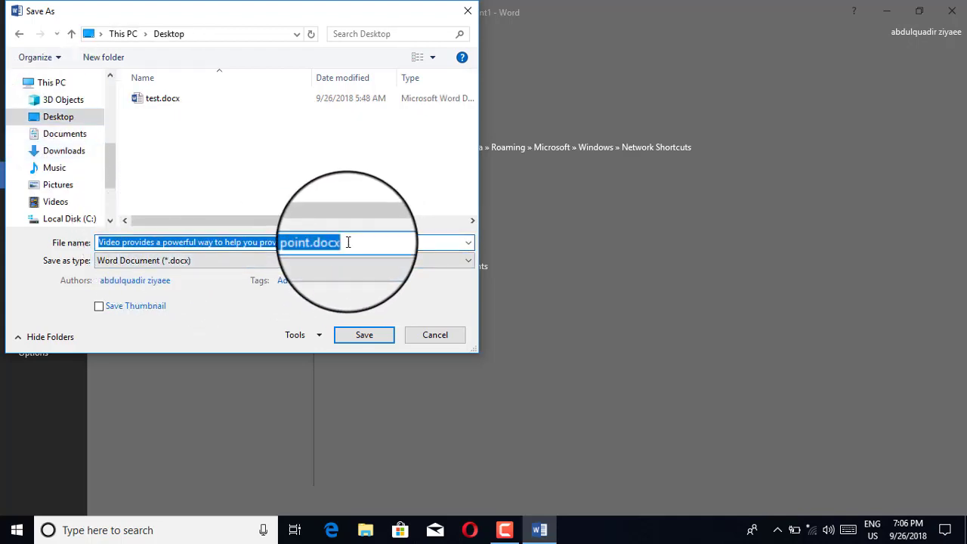
text(te)
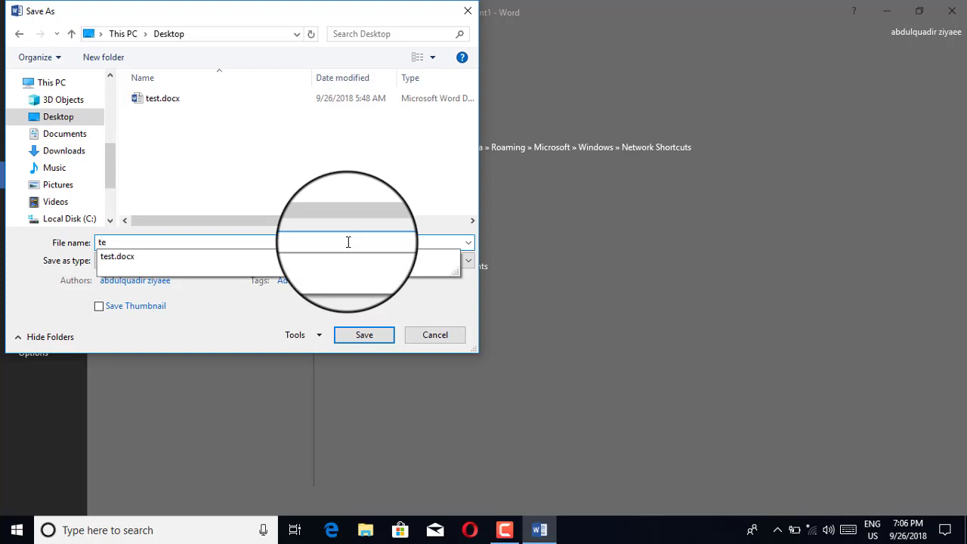
text(t)
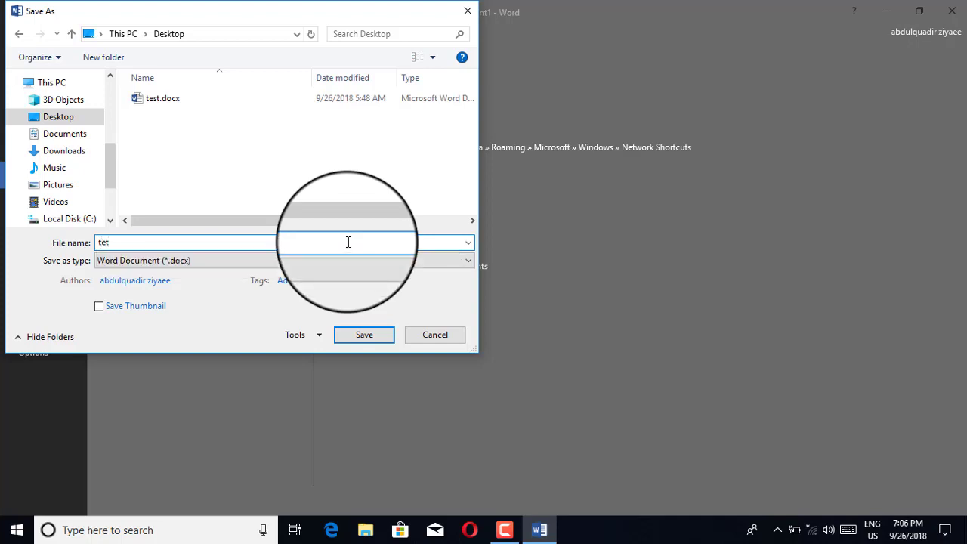
key(BackSpace)
text(s)
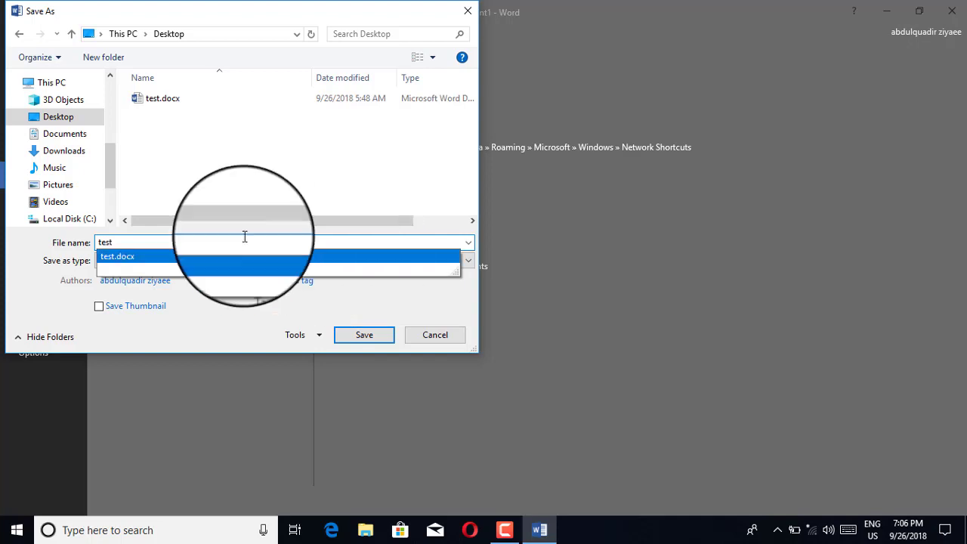
- Save as test.docx in Word Document (*.docx) format, replacing the existing Desktop file
click(133, 256)
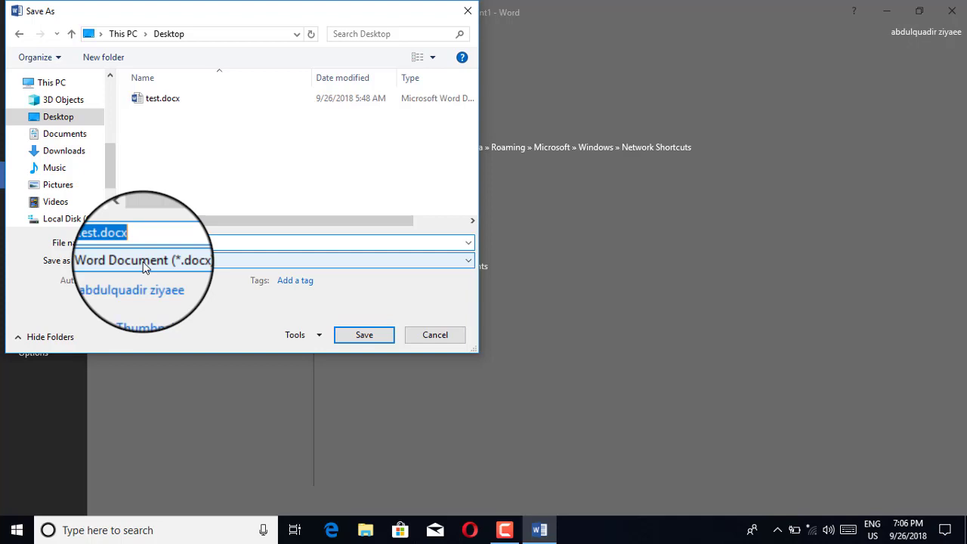
click(146, 266)
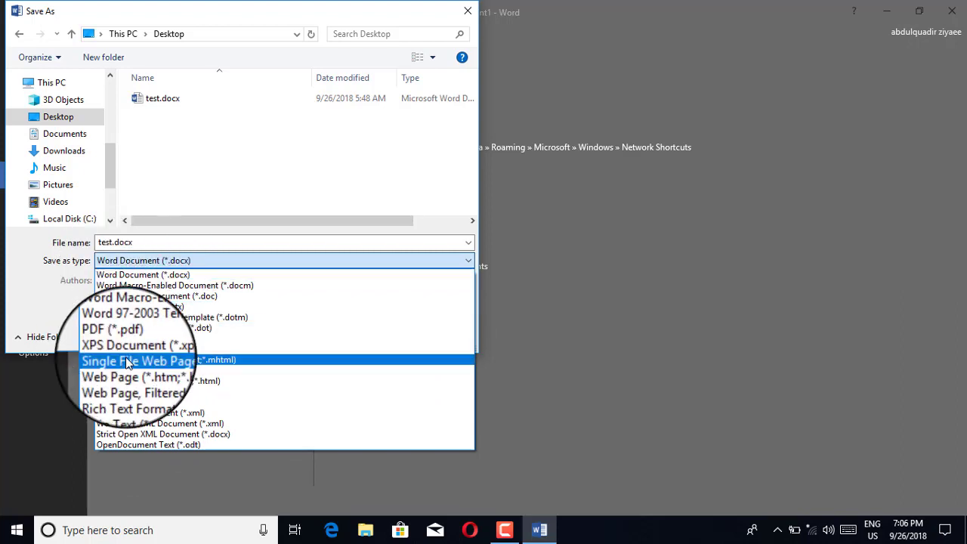
click(147, 272)
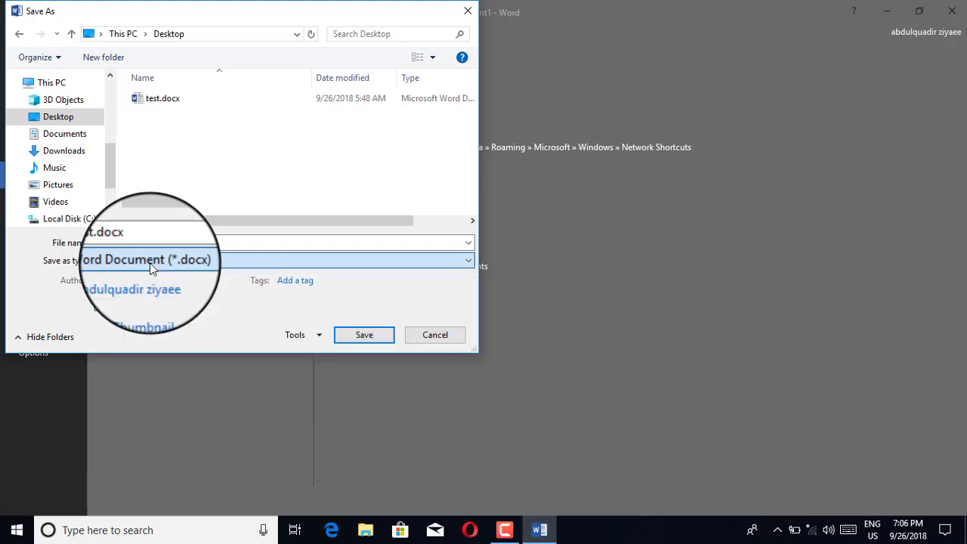
click(366, 335)
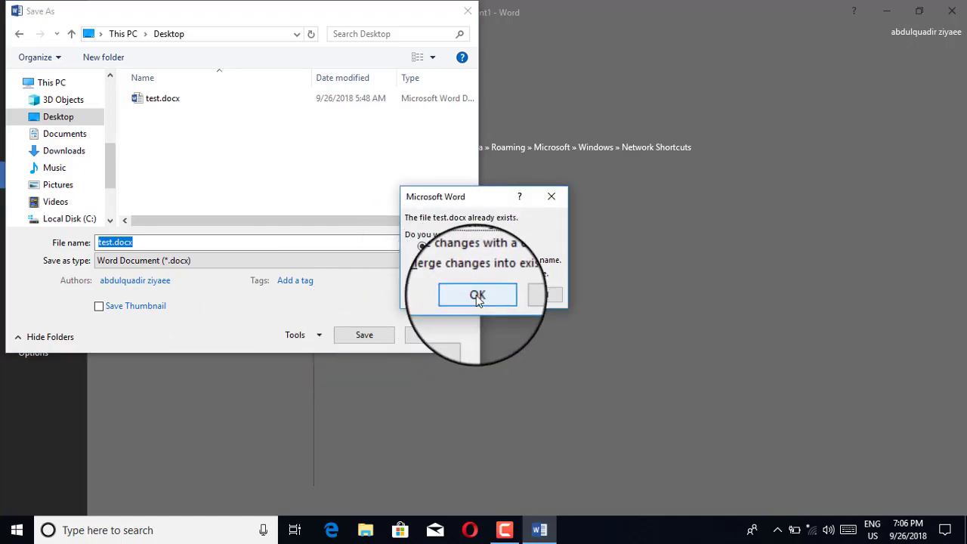
click(476, 296)
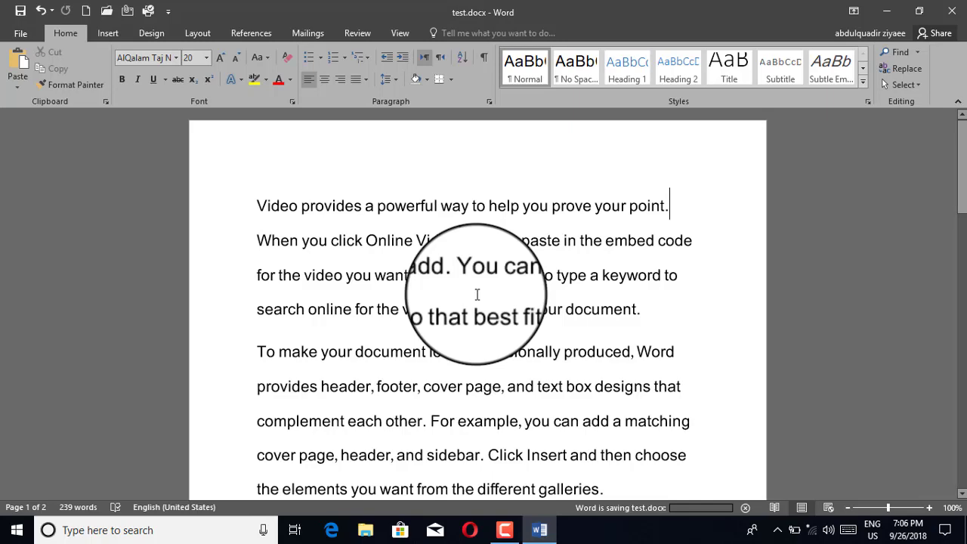
- Save test.docx twice more from the File menu
scroll(477, 295, down, 2)
scroll(477, 294, up, 2)
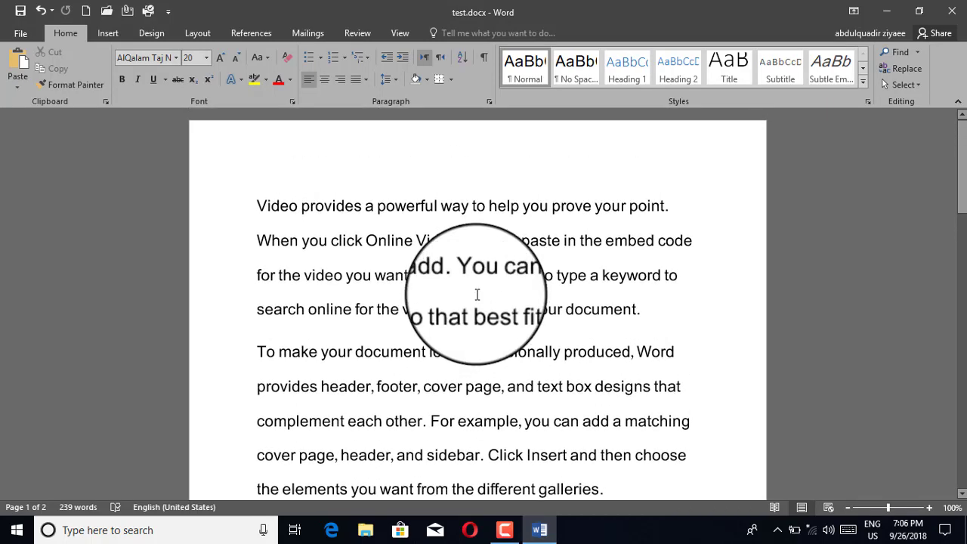
click(20, 32)
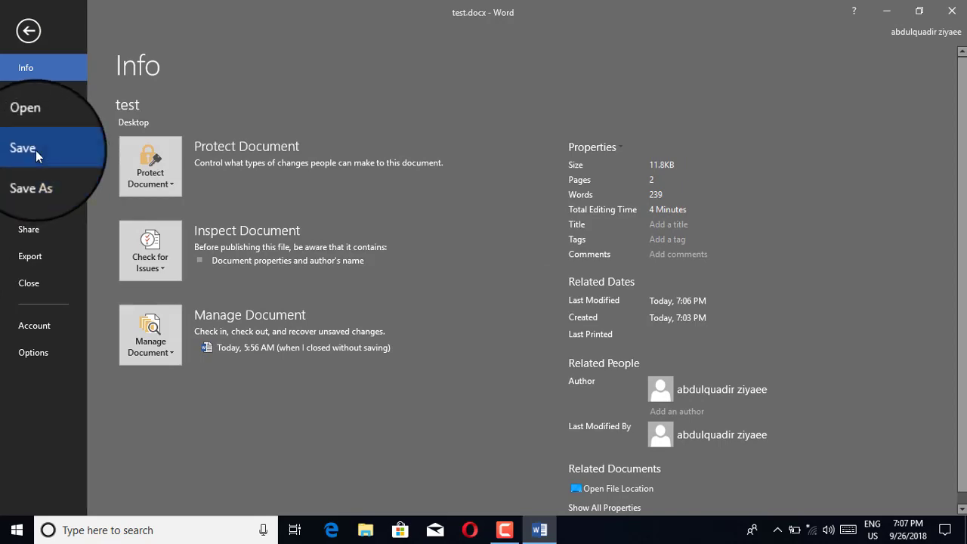
click(35, 151)
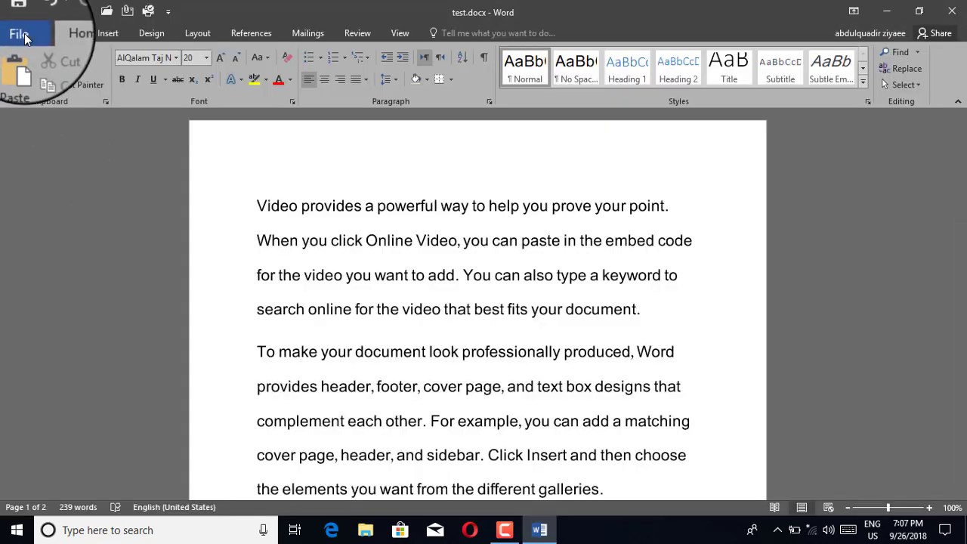
click(23, 36)
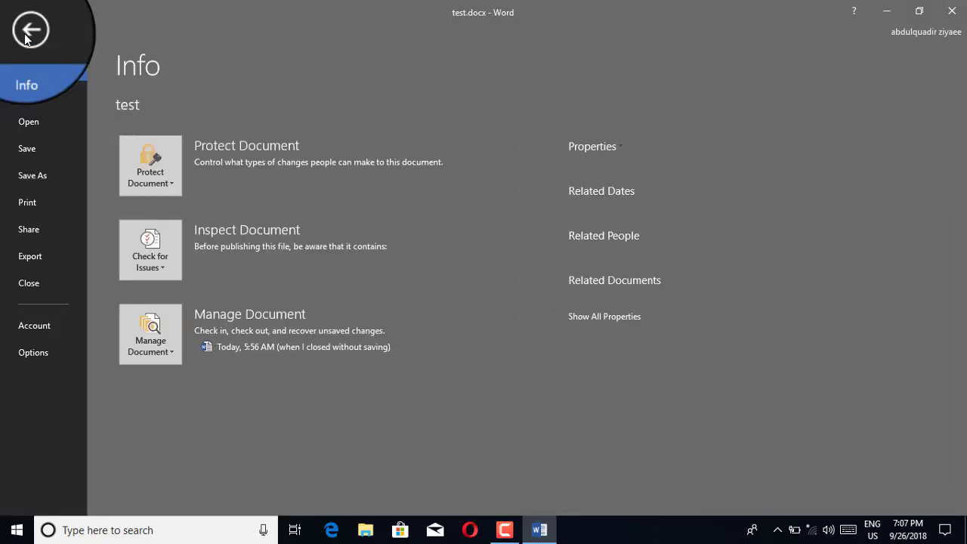
click(30, 163)
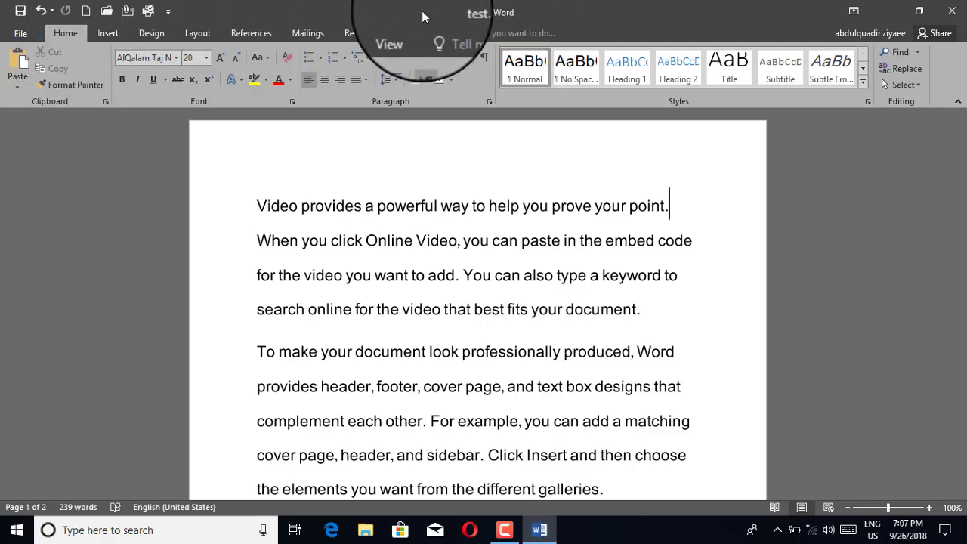
- Start Save As > Browse, then cancel it and go back to the document text
click(20, 36)
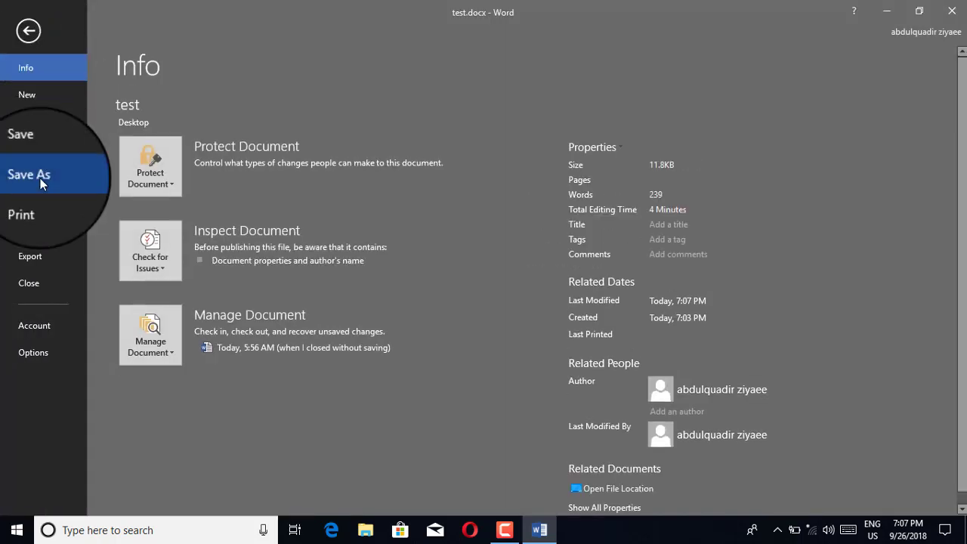
click(40, 179)
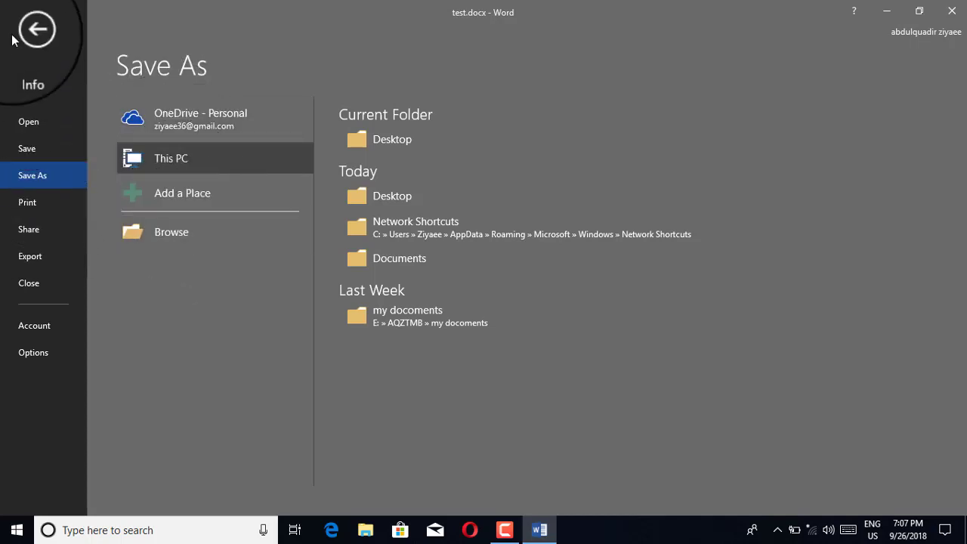
click(180, 231)
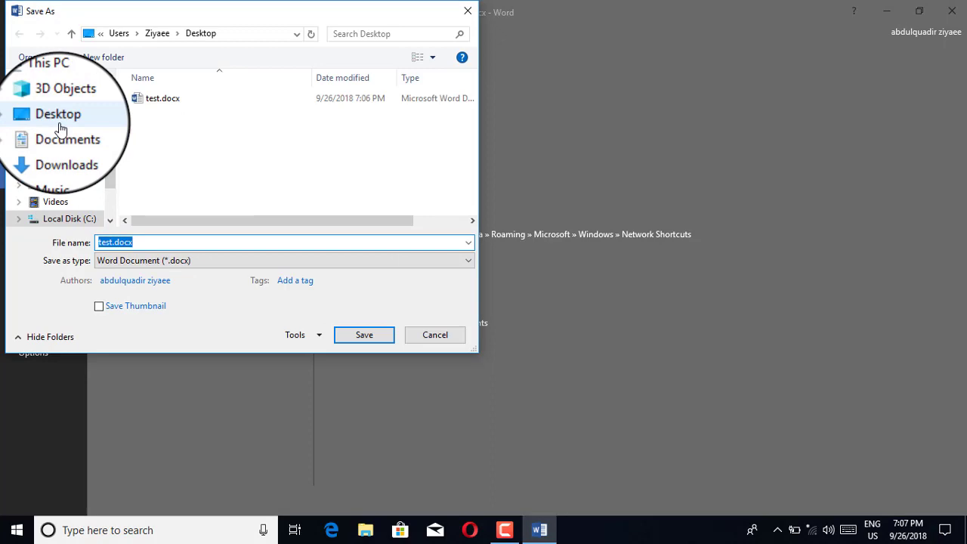
click(435, 340)
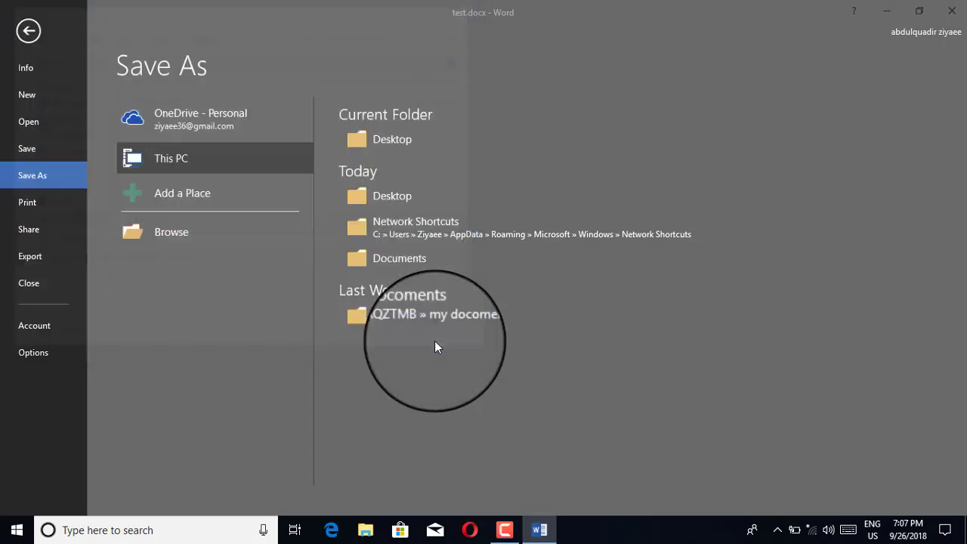
click(27, 27)
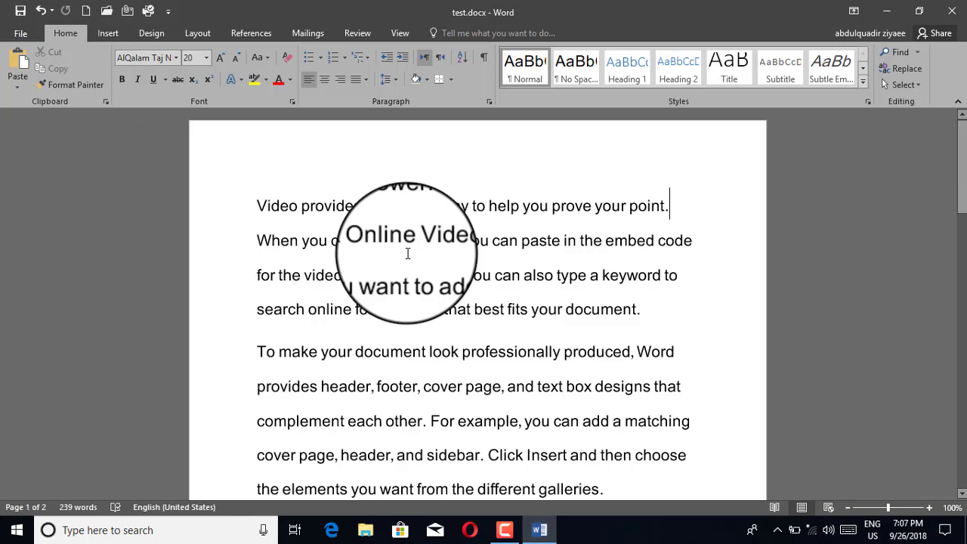
- Scroll through the test.docx paragraphs and create a new blank document with Ctrl+N
scroll(407, 253, down, 1)
scroll(407, 254, down, 1)
scroll(408, 254, down, 1)
scroll(407, 254, down, 2)
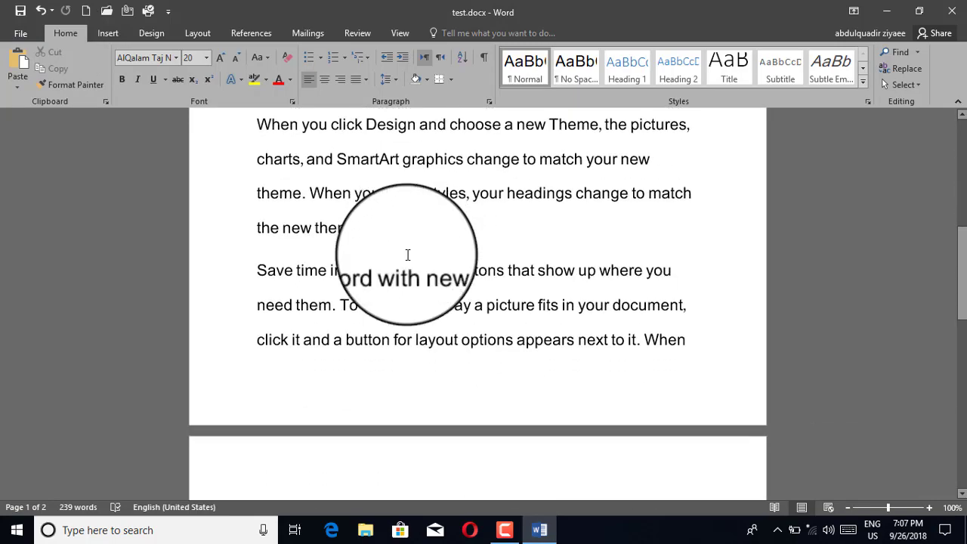
scroll(408, 255, up, 3)
scroll(407, 254, up, 2)
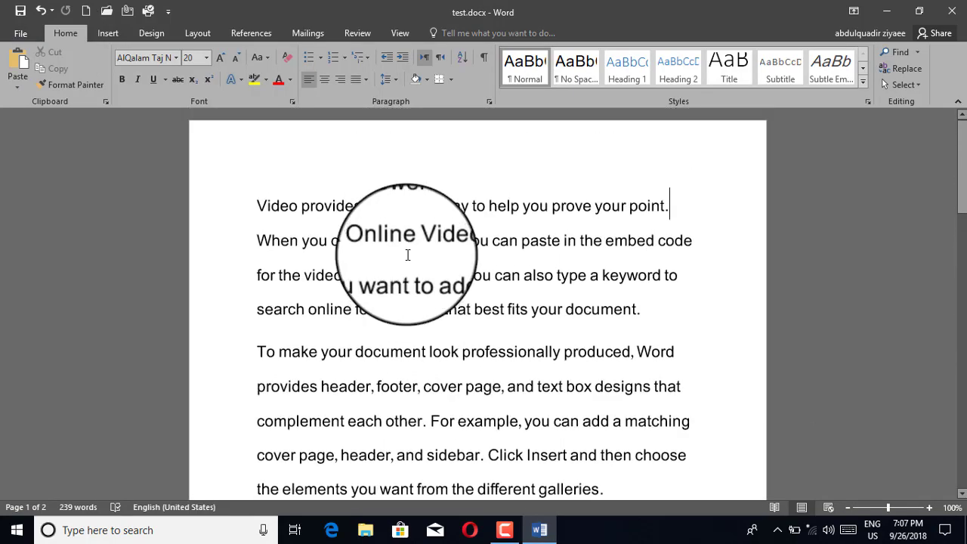
scroll(492, 324, down, 3)
scroll(511, 283, down, 2)
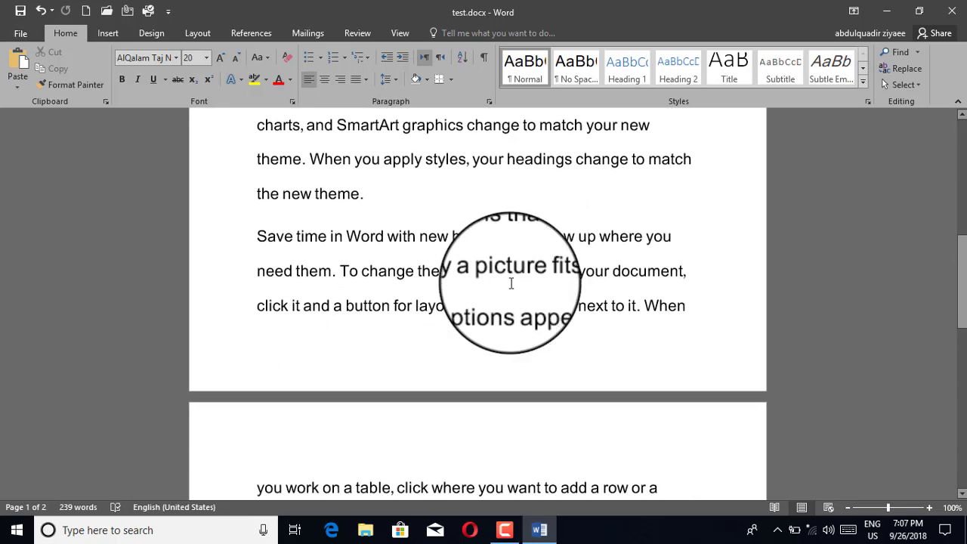
scroll(511, 282, down, 3)
scroll(511, 283, down, 1)
scroll(511, 283, down, 1)
scroll(511, 282, up, 3)
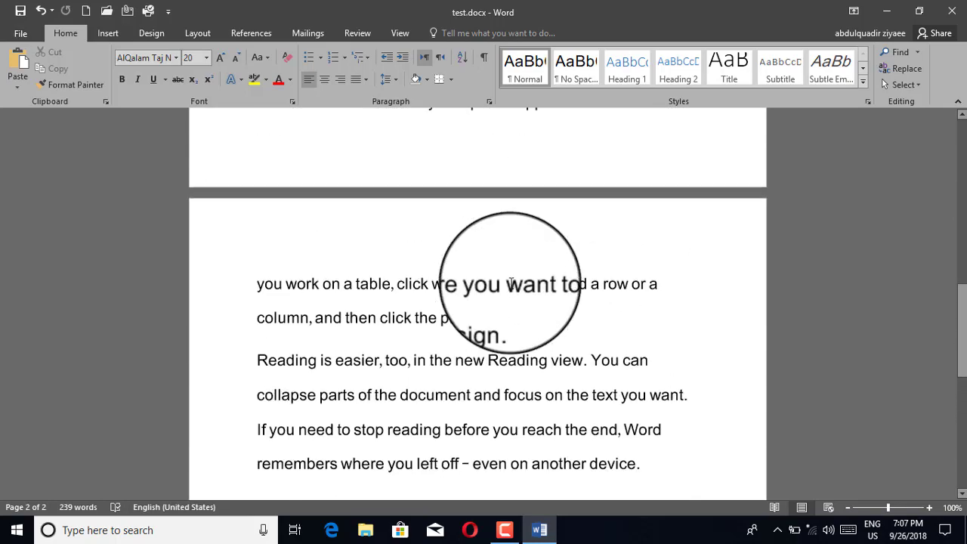
scroll(511, 282, up, 3)
scroll(510, 283, down, 3)
scroll(510, 283, up, 5)
scroll(510, 283, up, 1)
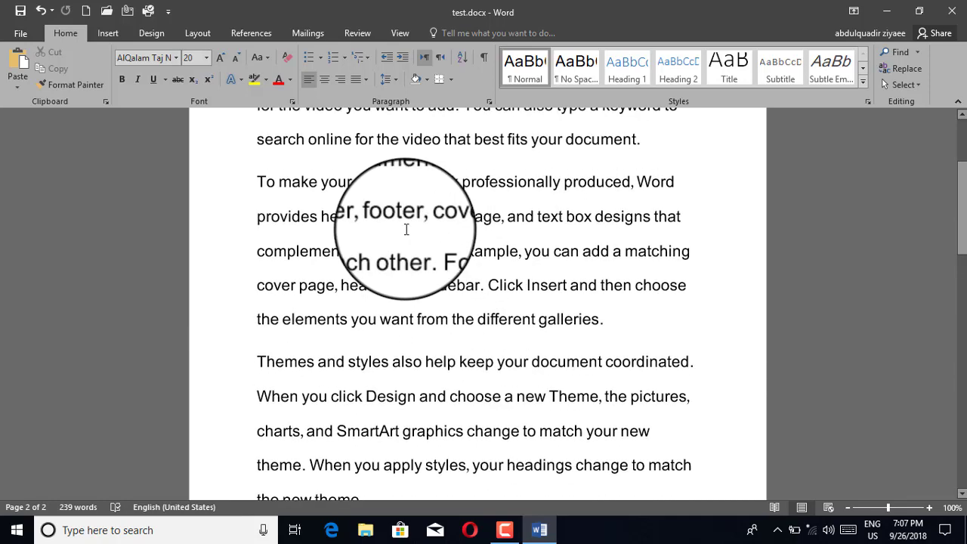
scroll(453, 217, up, 4)
scroll(494, 208, up, 1)
key(ctrl+n)
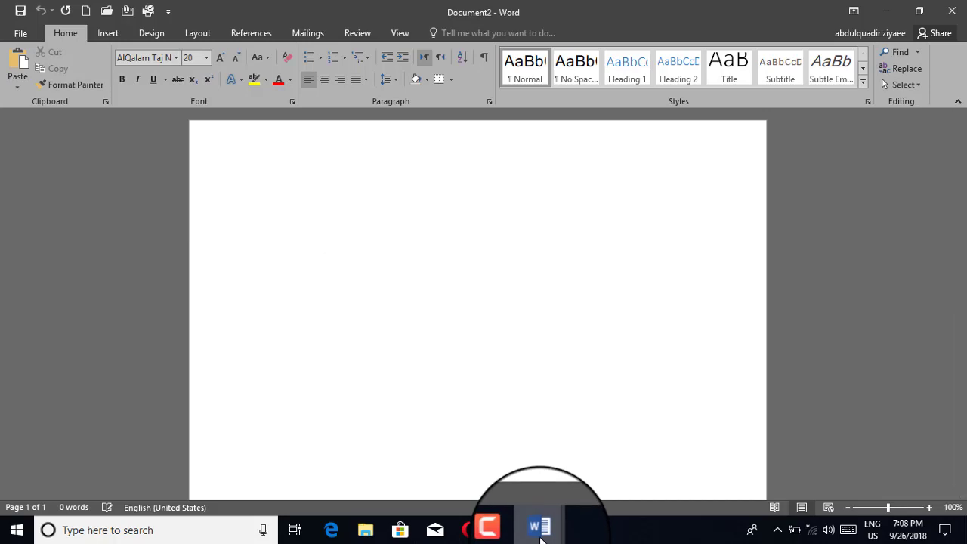
- Switch back to test.docx and place the insertion point in its first paragraph
mouse_move(540, 539)
click(460, 473)
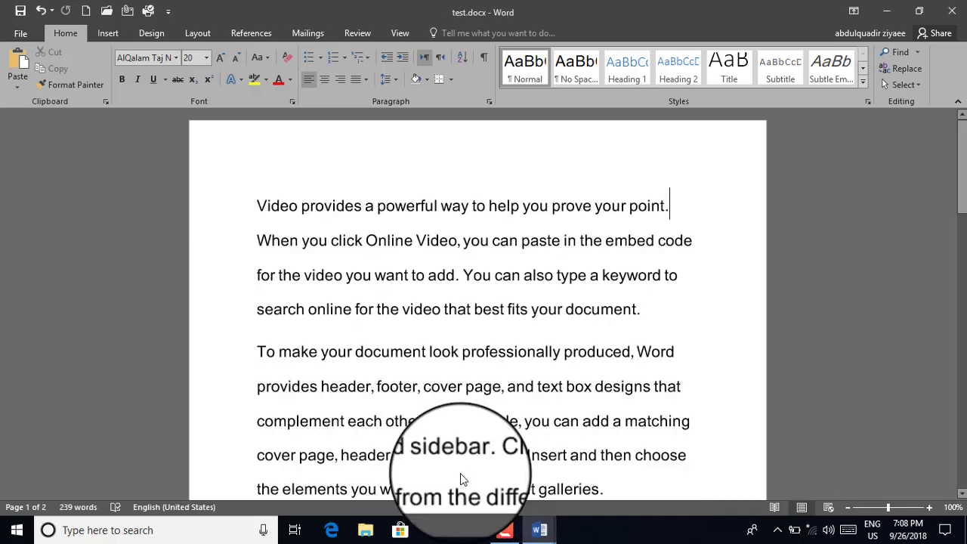
click(387, 277)
scroll(386, 278, down, 2)
scroll(387, 278, down, 2)
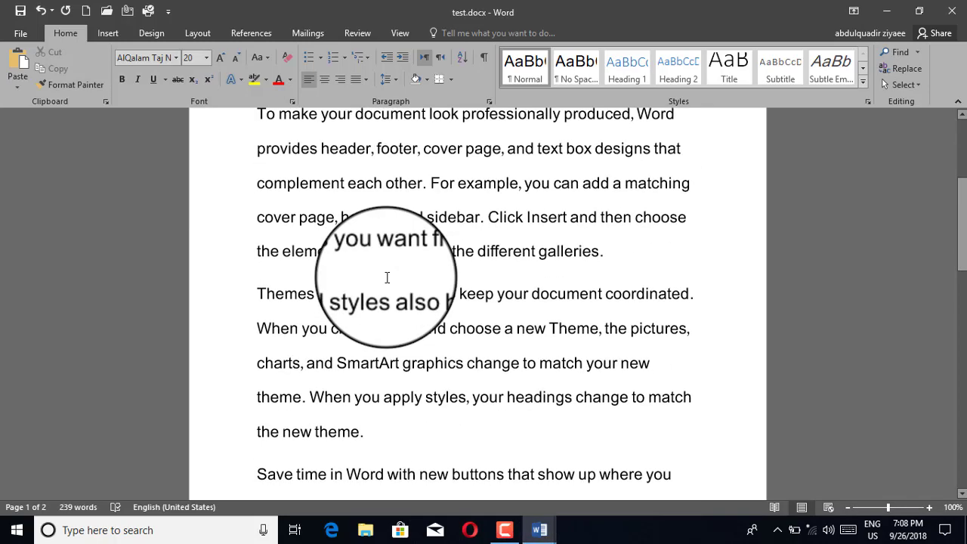
scroll(387, 278, up, 5)
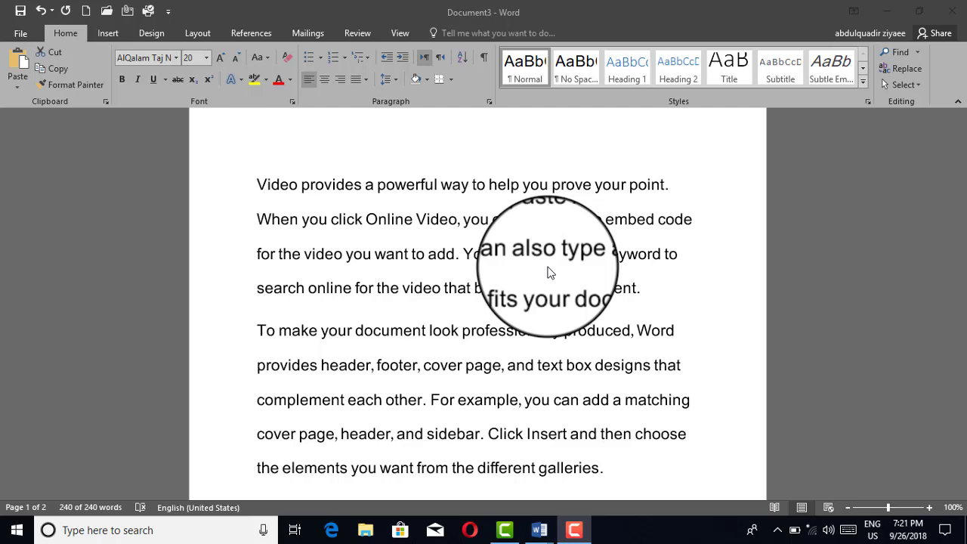
- Select all the sample paragraphs and copy them to the clipboard
key(ctrl+a)
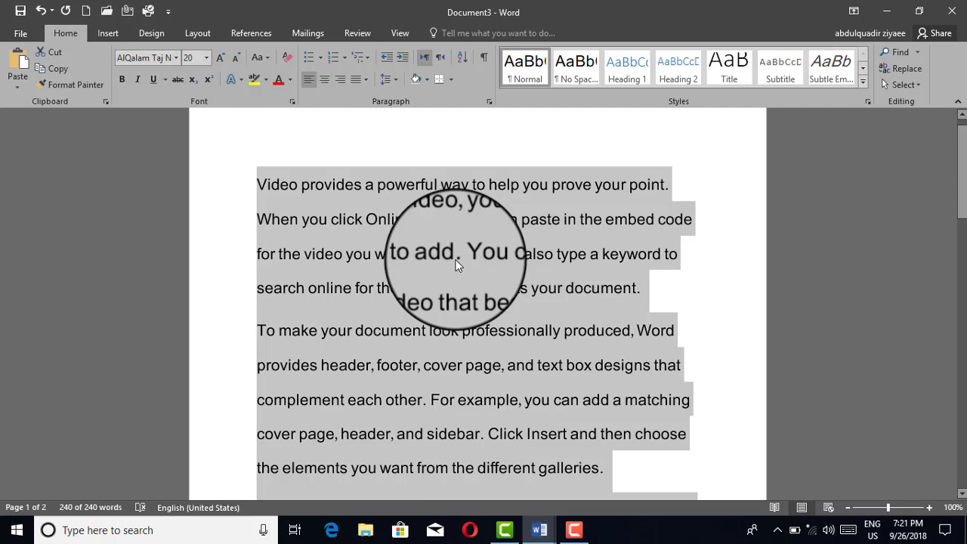
key(ctrl+c)
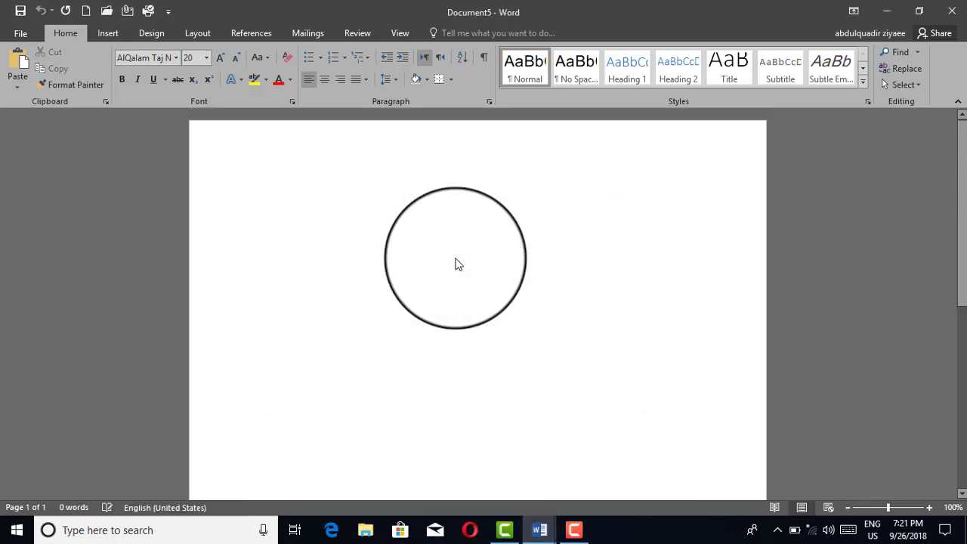
- Paste the copied paragraphs into Document5 and delete the stray trailing 'a' line
key(ctrl+v)
key(BackSpace)
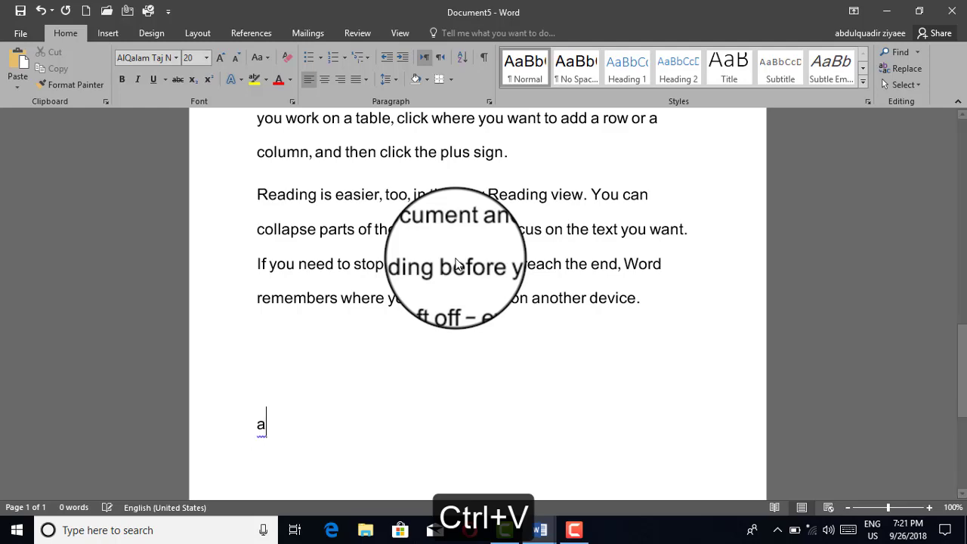
key(BackSpace)
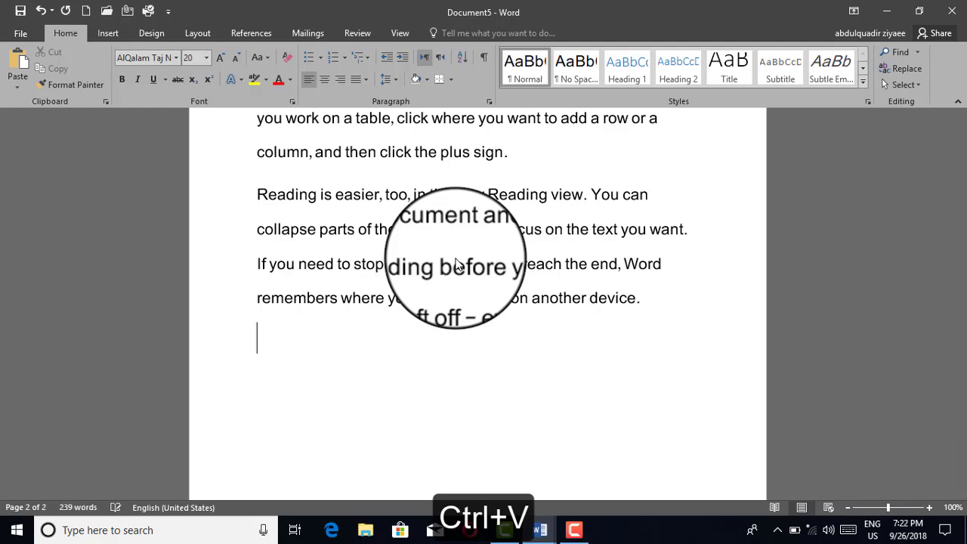
scroll(472, 238, up, 3)
scroll(473, 238, up, 4)
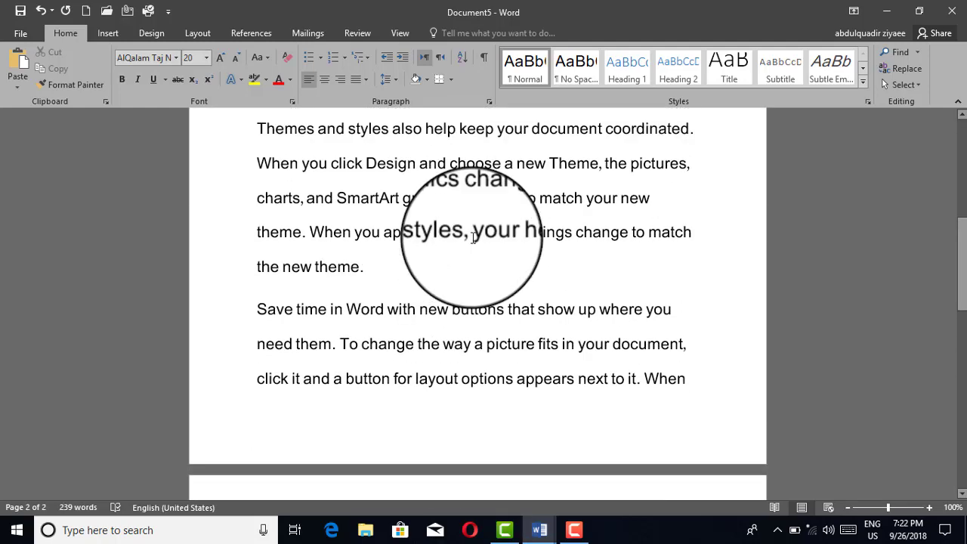
scroll(473, 238, up, 3)
scroll(473, 238, up, 2)
scroll(471, 240, up, 2)
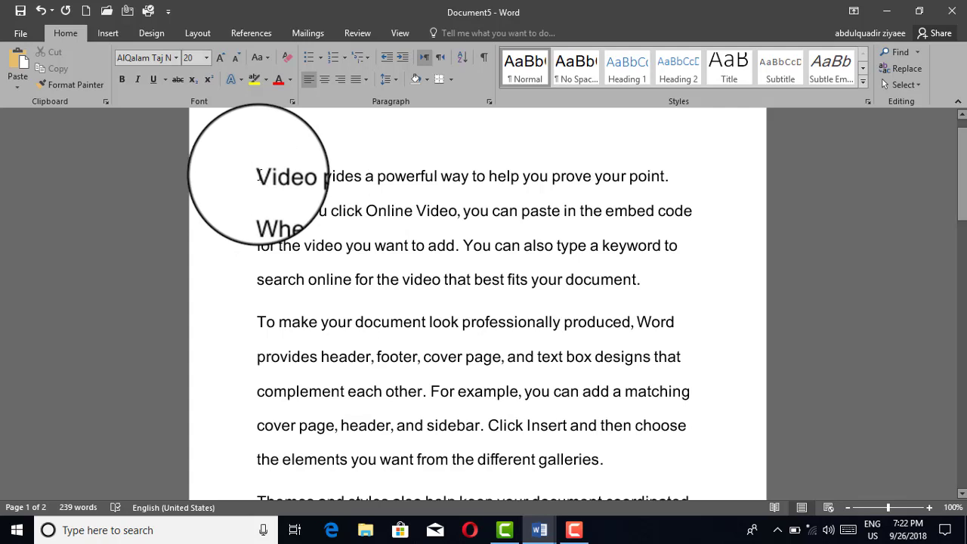
- Copy the first sentence about video and paste it as a new paragraph after 'galleries.'
drag(256, 182, 670, 178)
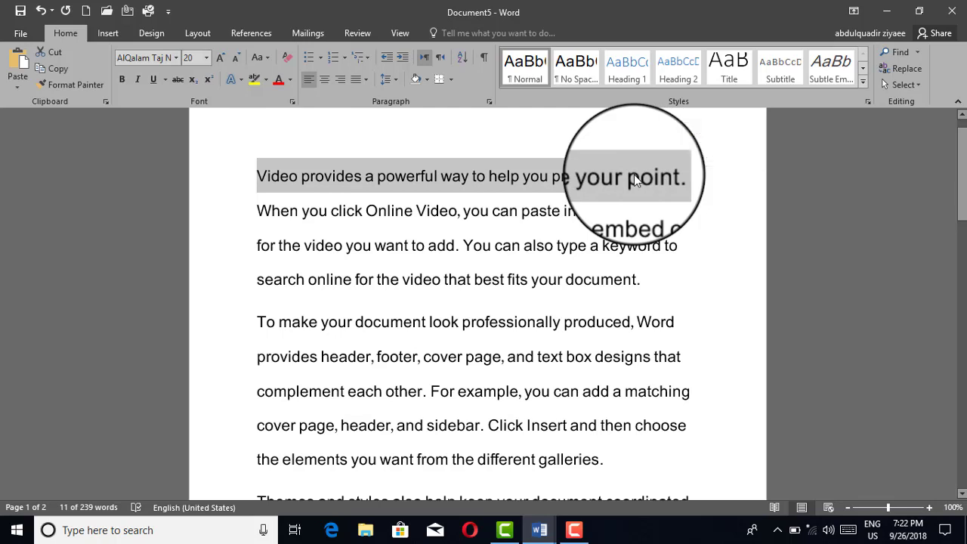
right_click(634, 177)
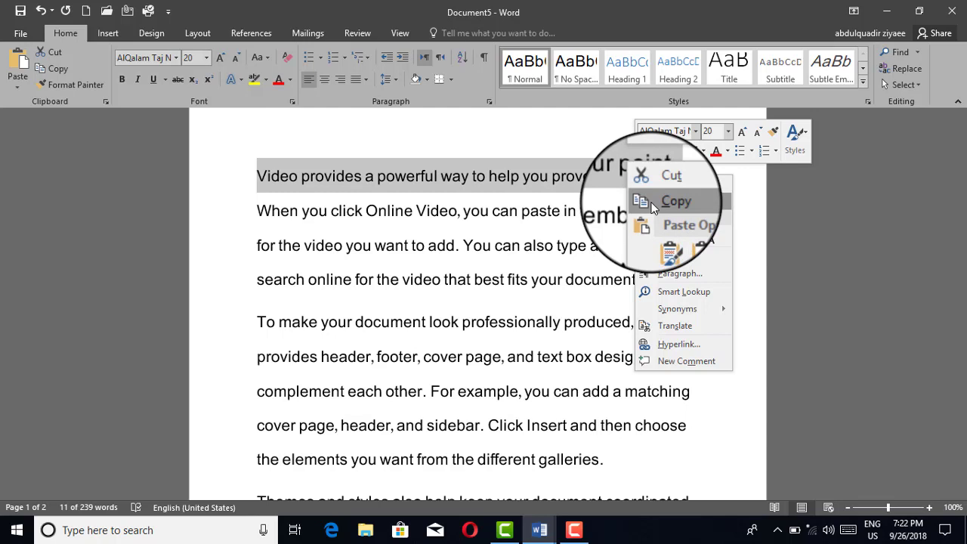
key(Escape)
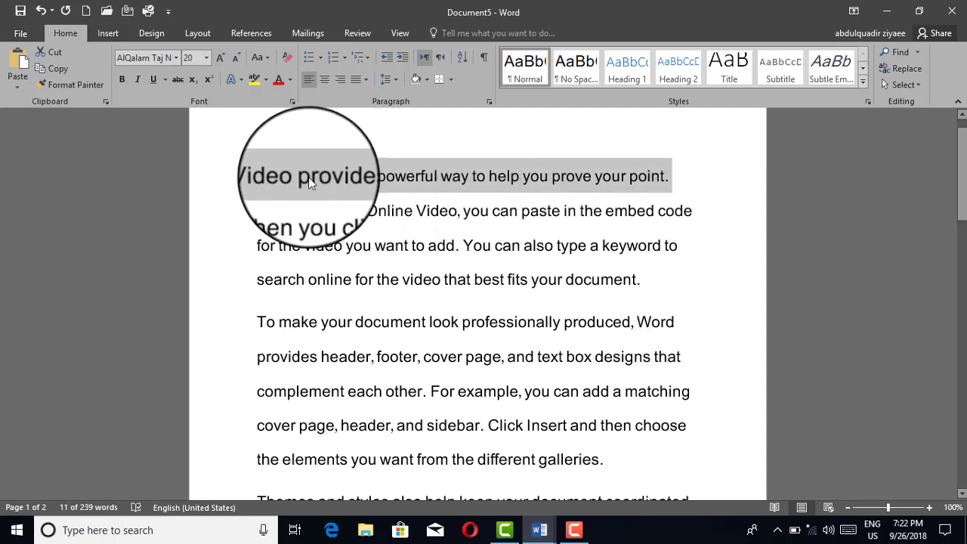
click(53, 72)
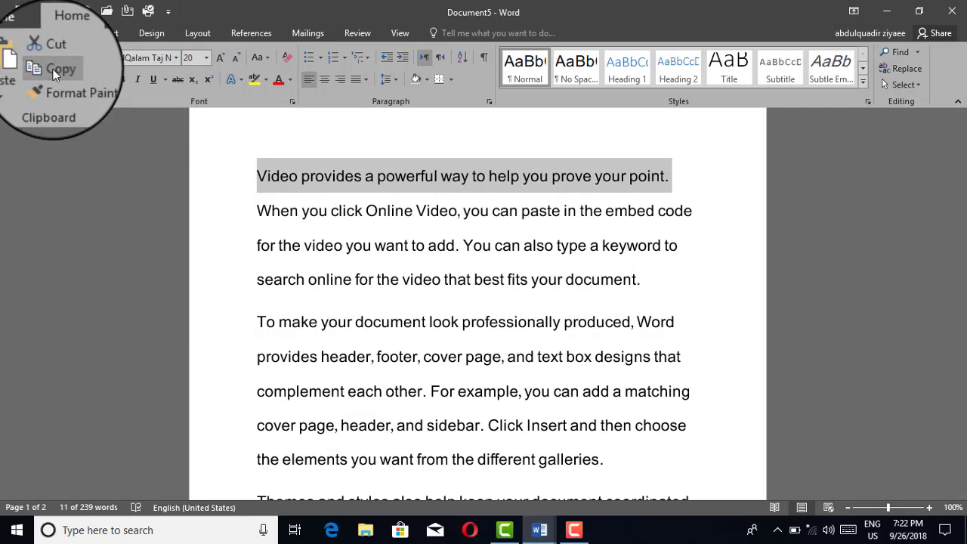
scroll(317, 295, down, 2)
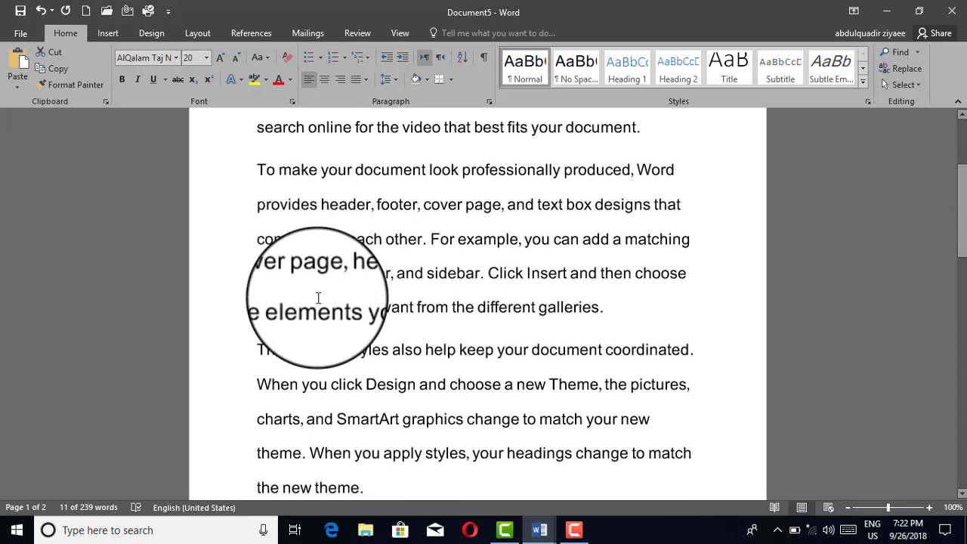
click(604, 295)
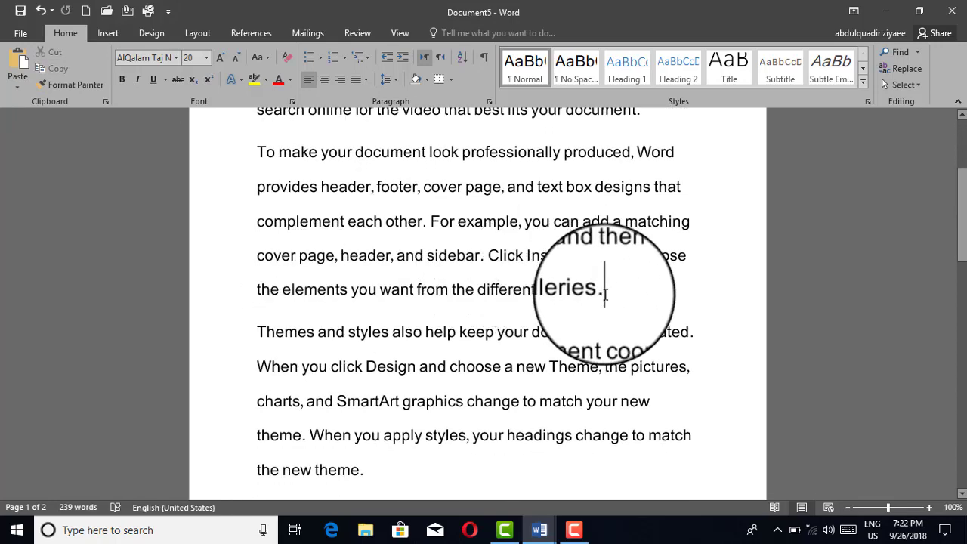
key(Return)
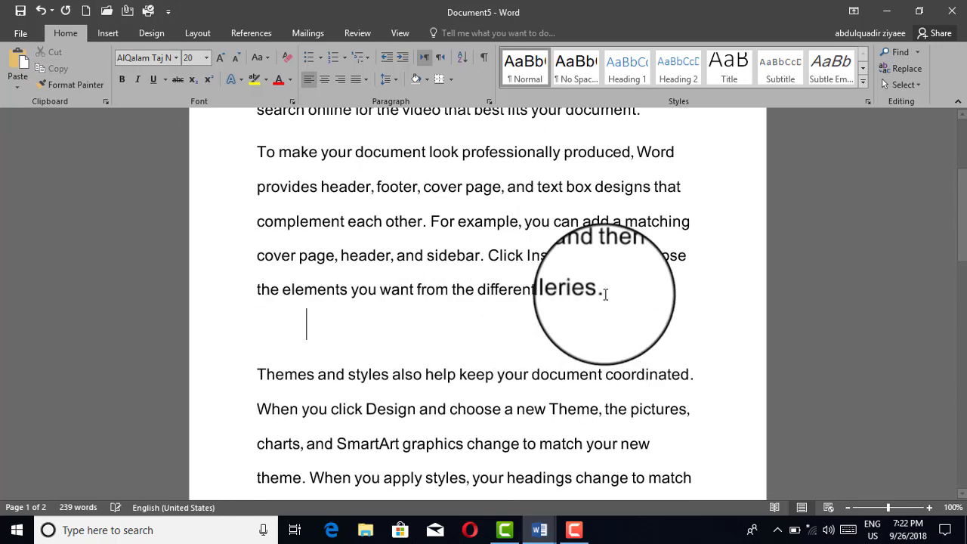
key(ctrl+v)
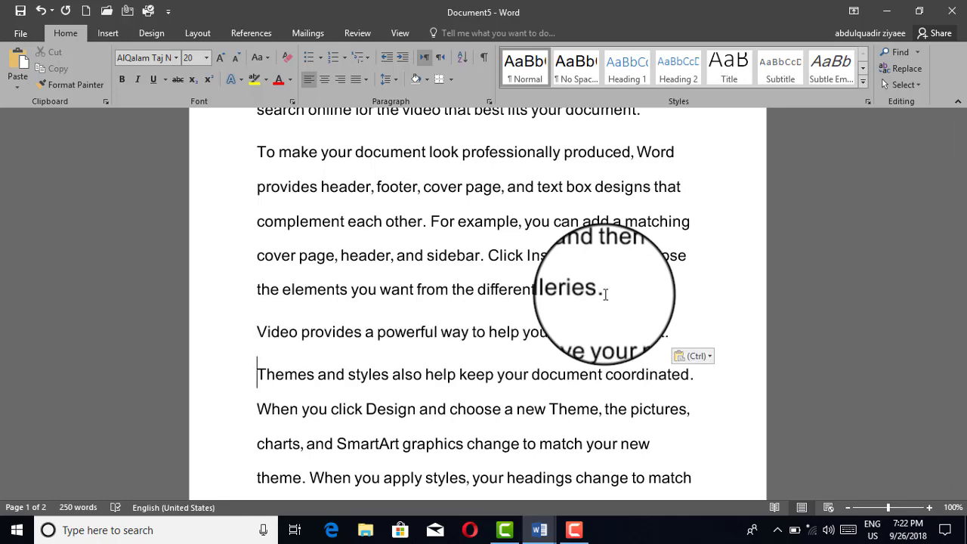
scroll(483, 267, up, 5)
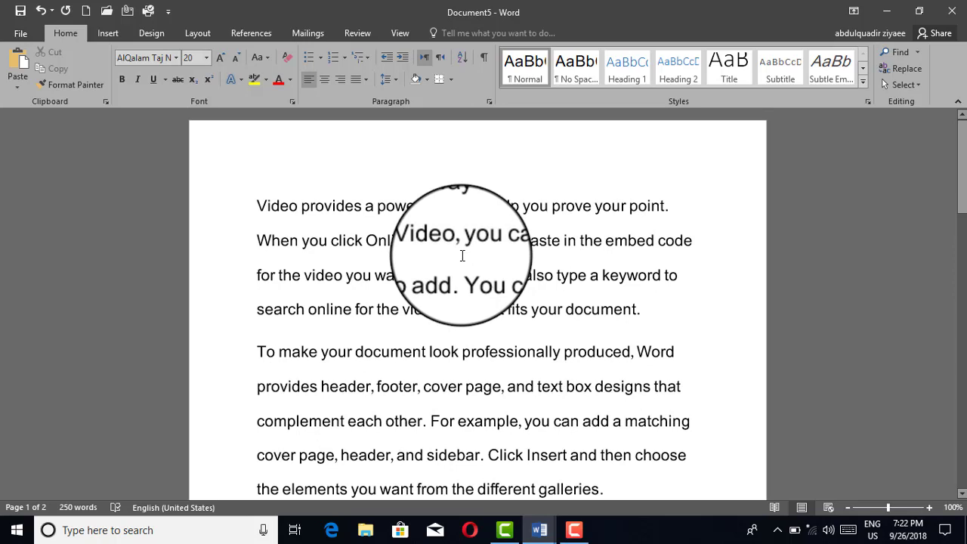
key(ctrl+a)
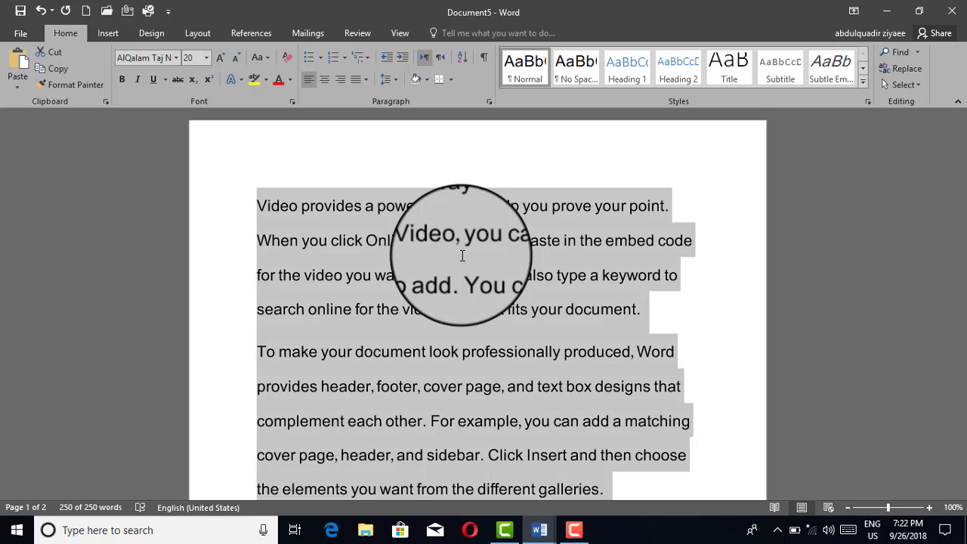
key(ctrl+x)
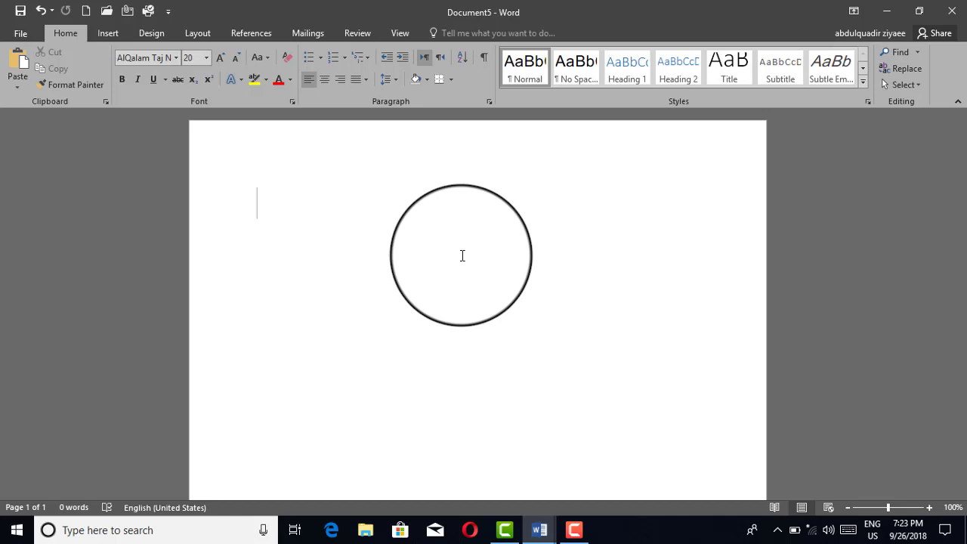
key(ctrl+z)
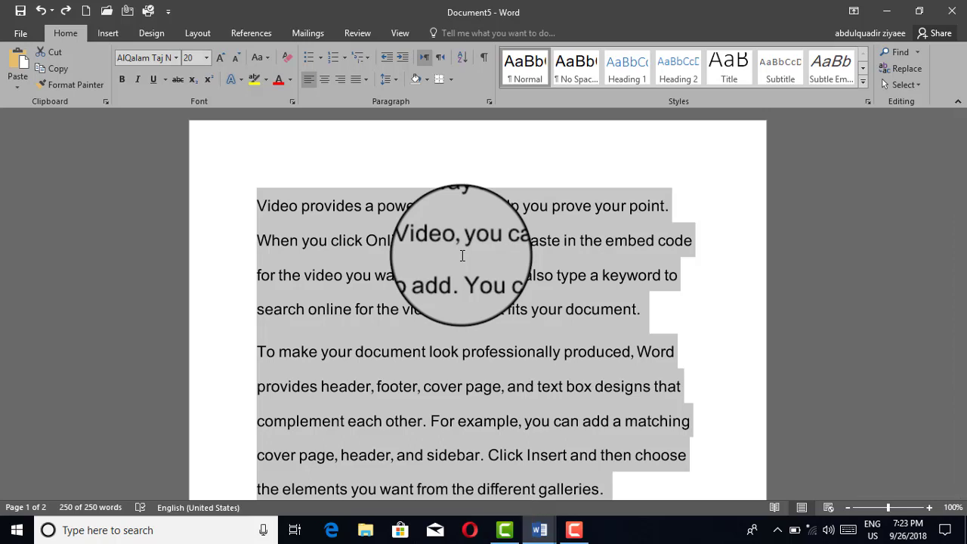
click(59, 54)
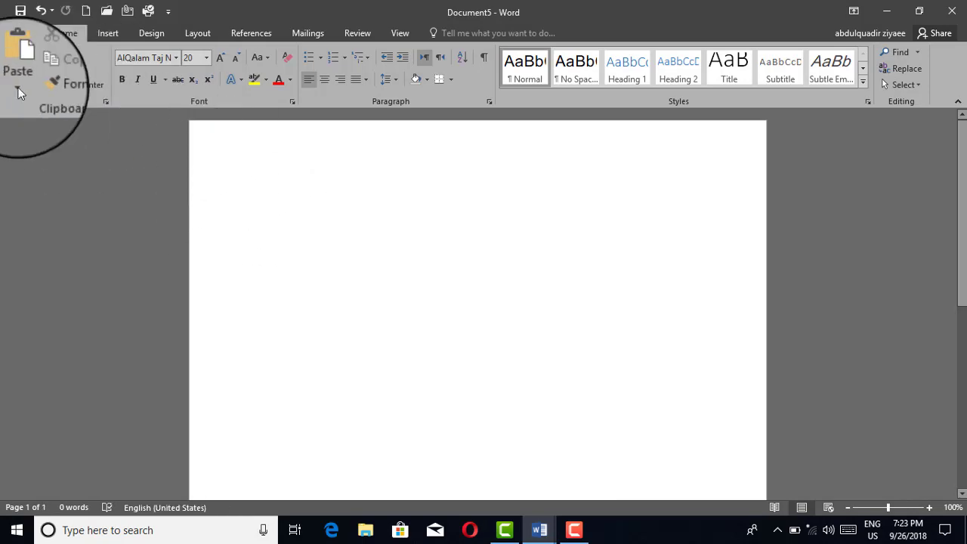
click(15, 66)
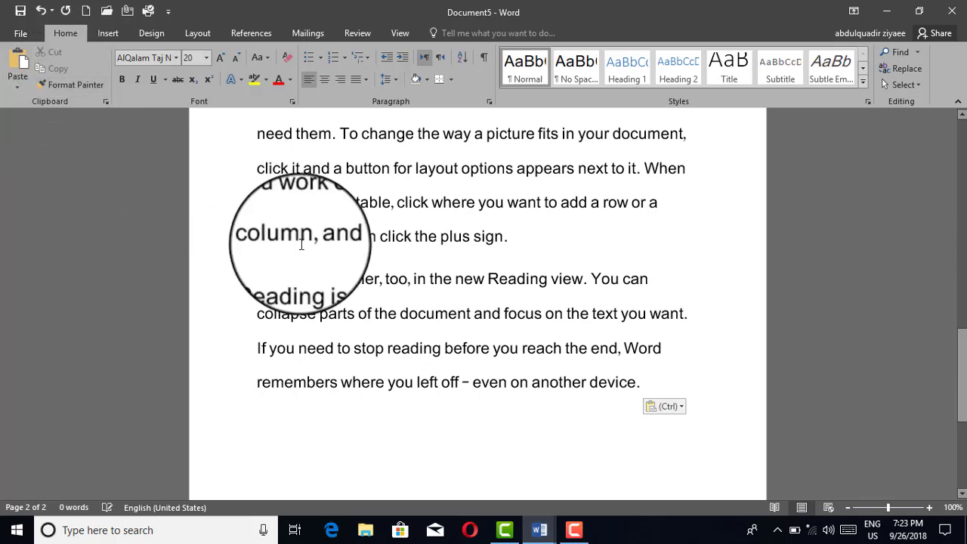
key(ctrl+a)
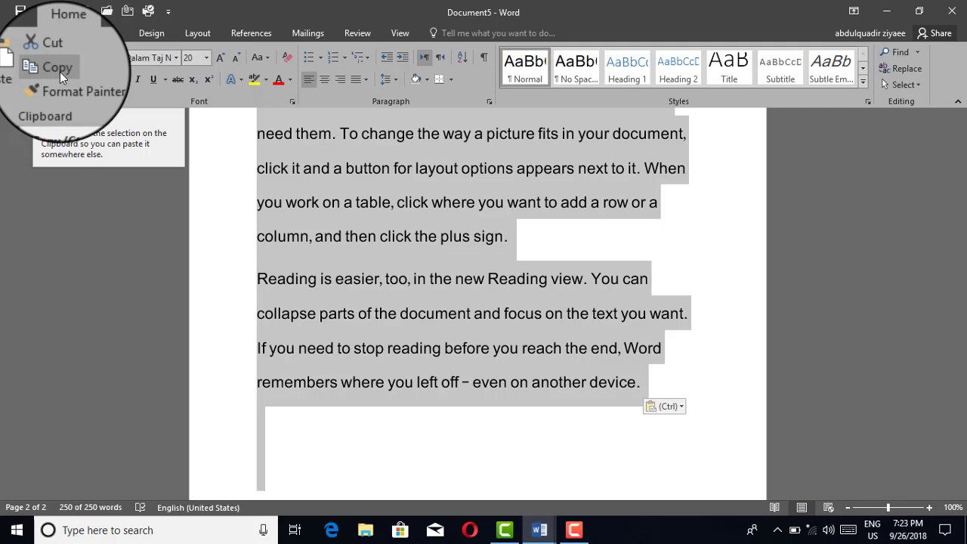
- Copy the sample paragraphs and paste them three times at the empty last line to fill four pages
click(59, 71)
scroll(332, 305, down, 1)
scroll(331, 305, down, 5)
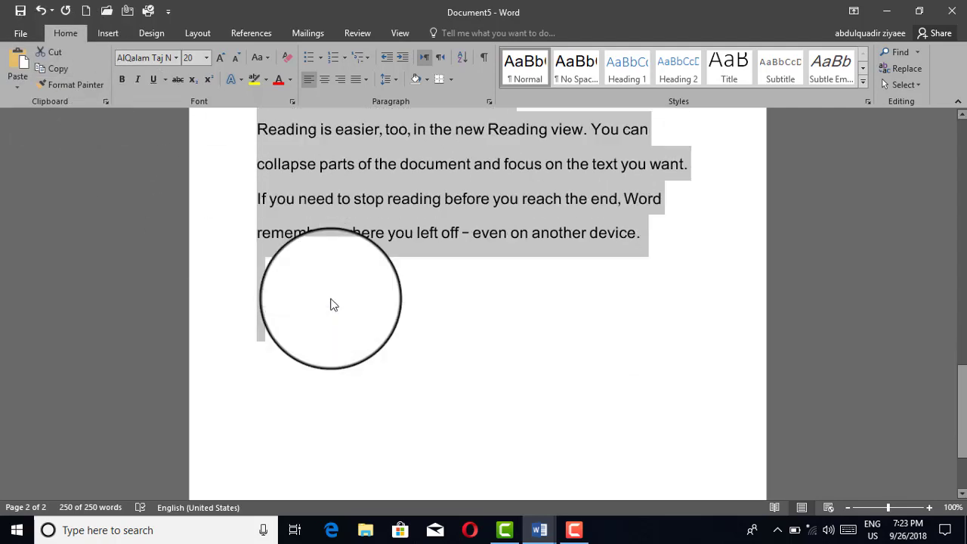
scroll(331, 298, down, 5)
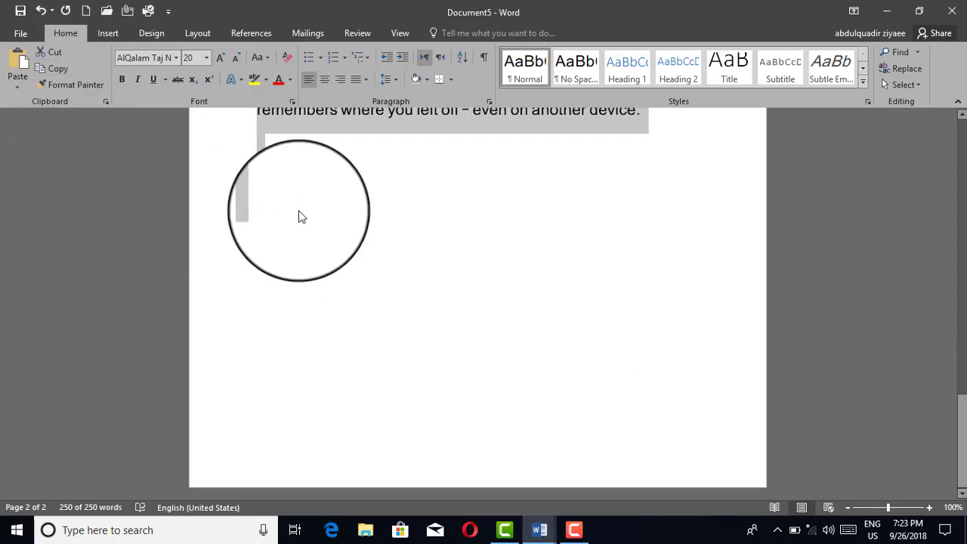
click(298, 216)
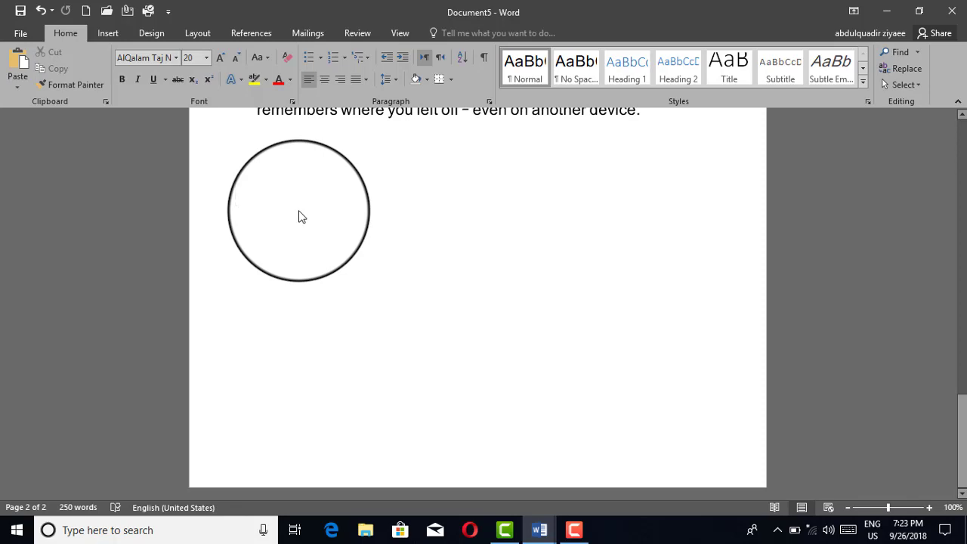
key(ctrl+v)
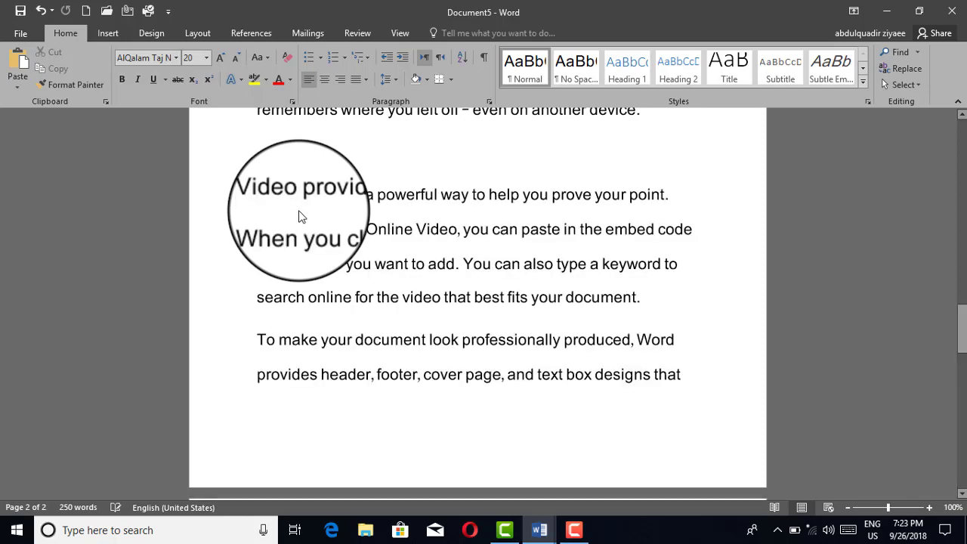
key(ctrl+v)
key(ctrl+v)
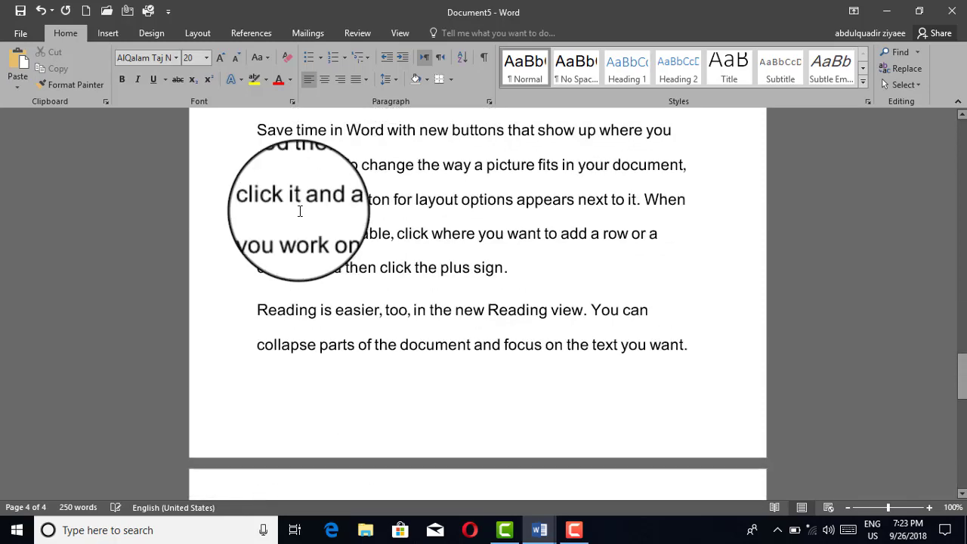
key(ctrl+v)
scroll(300, 212, up, 3)
scroll(300, 212, up, 10)
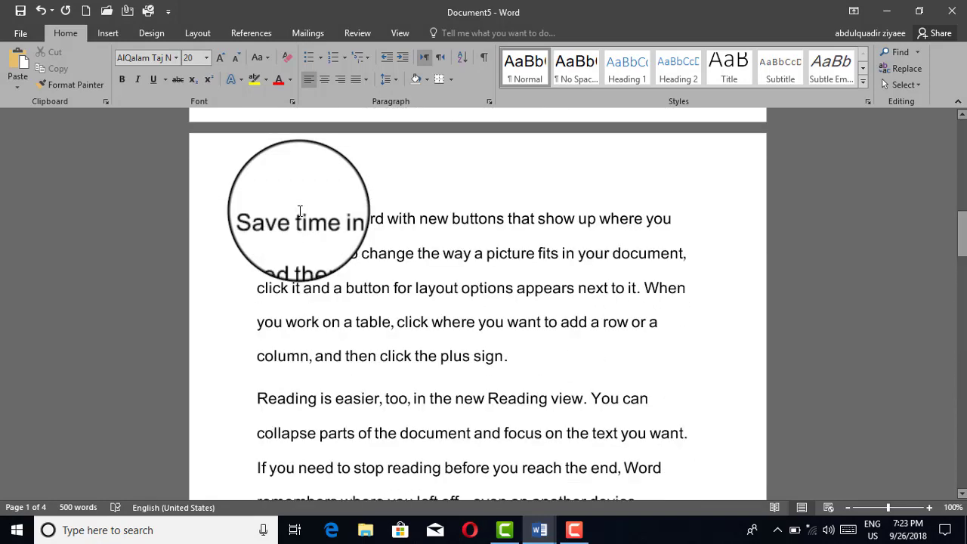